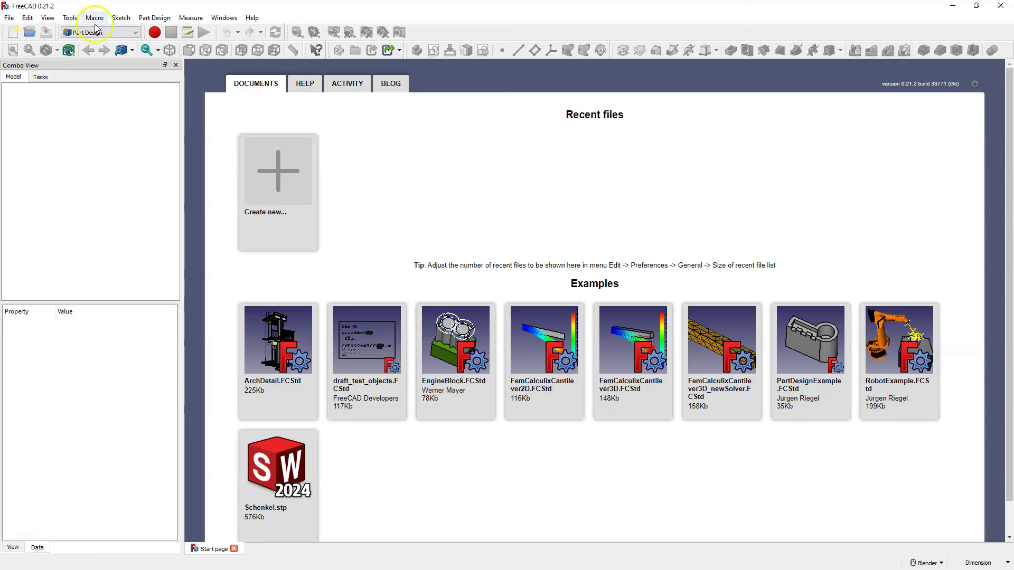
# Create a new empty Unnamed document from the Start page
pyautogui.click(270, 185)
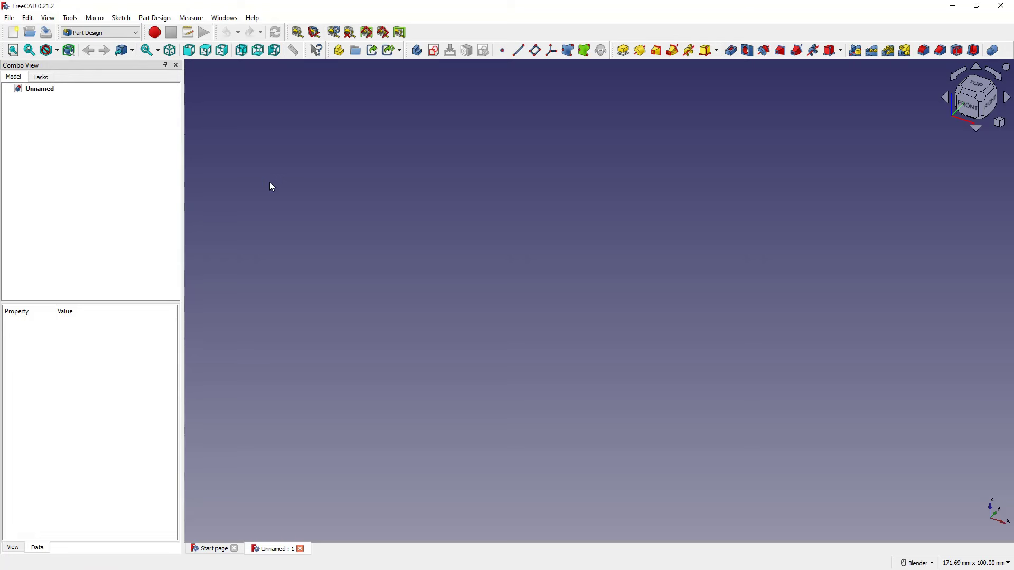
# Start a new sketch in a new body on the XY plane
pyautogui.click(340, 121)
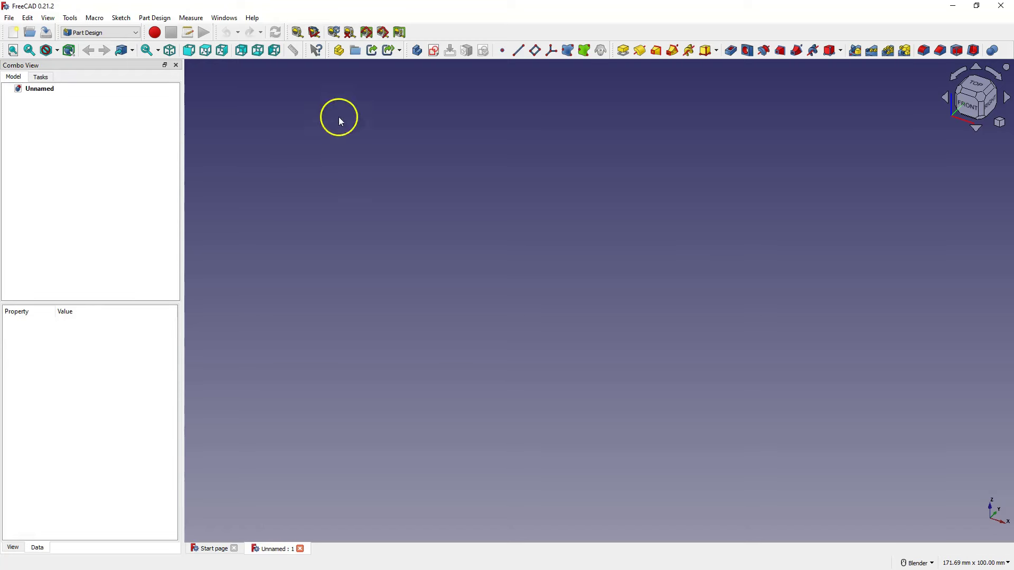
pyautogui.click(434, 50)
pyautogui.click(358, 305)
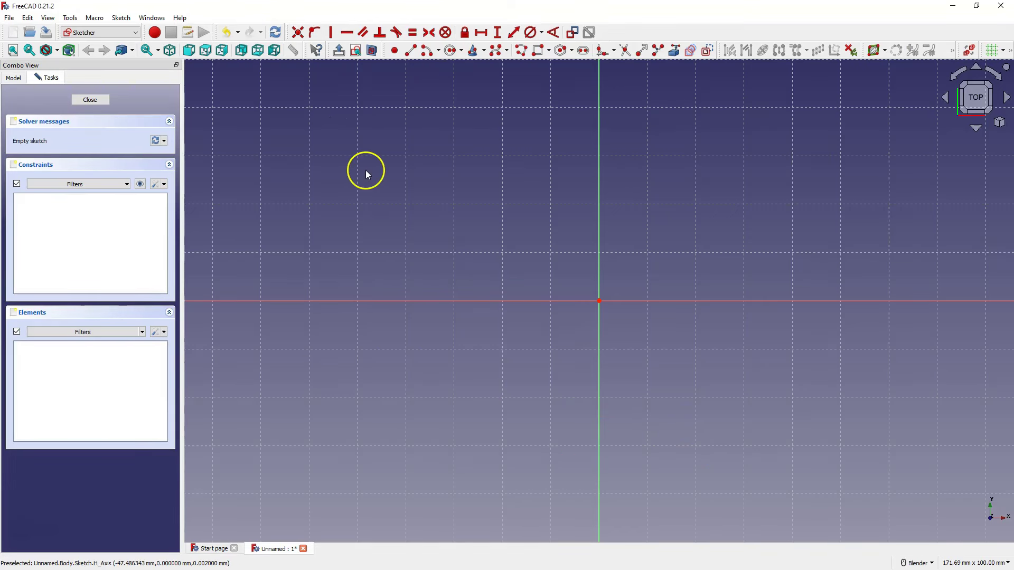
# Draw a centred rectangle anchored at the origin
pyautogui.click(549, 50)
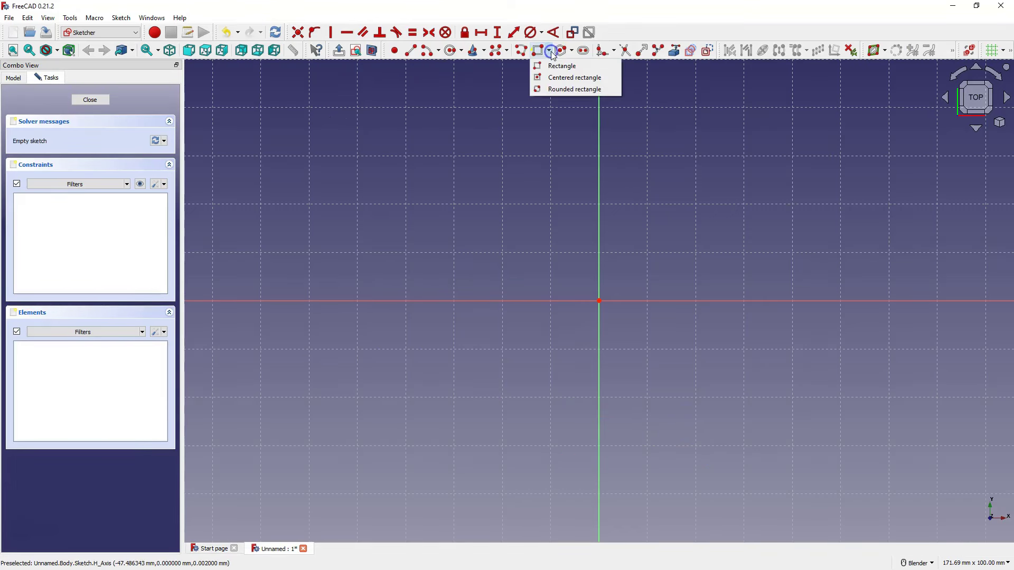
pyautogui.click(574, 78)
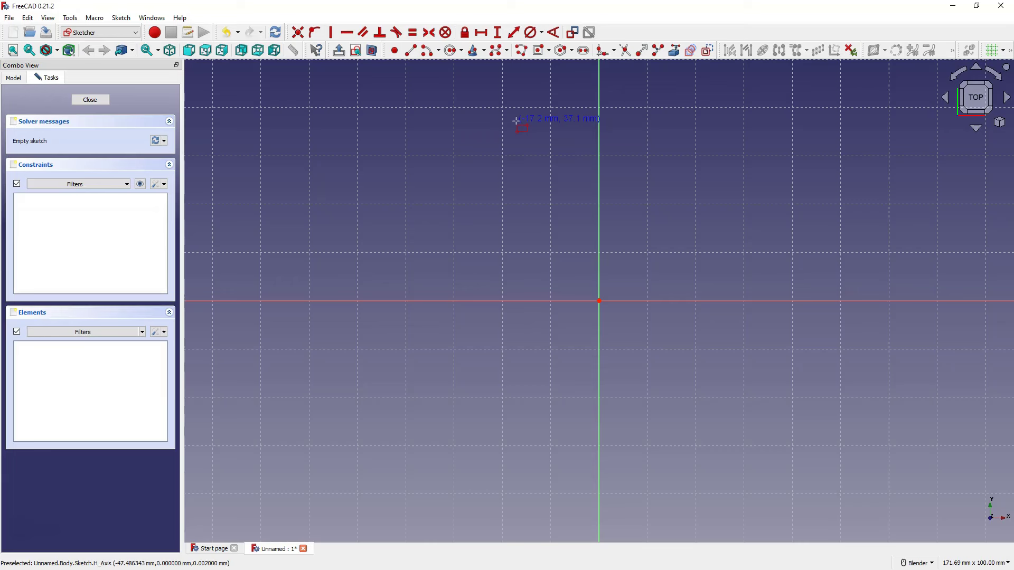
pyautogui.click(599, 301)
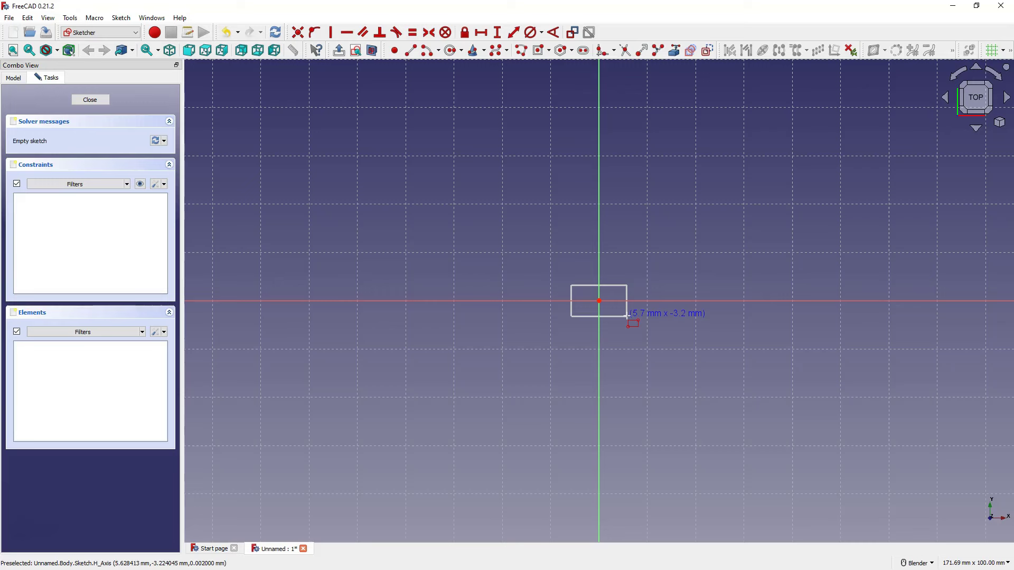
pyautogui.moveTo(627, 316); pyautogui.dragTo(763, 190)
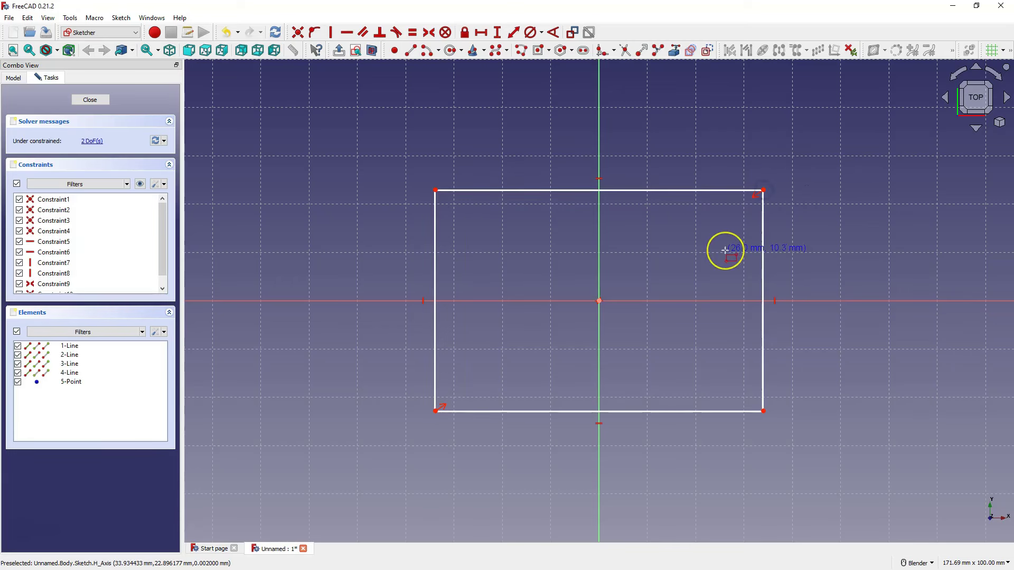
# Reshape the rectangle and constrain its bottom edge to 100 mm wide
pyautogui.rightClick(679, 254)
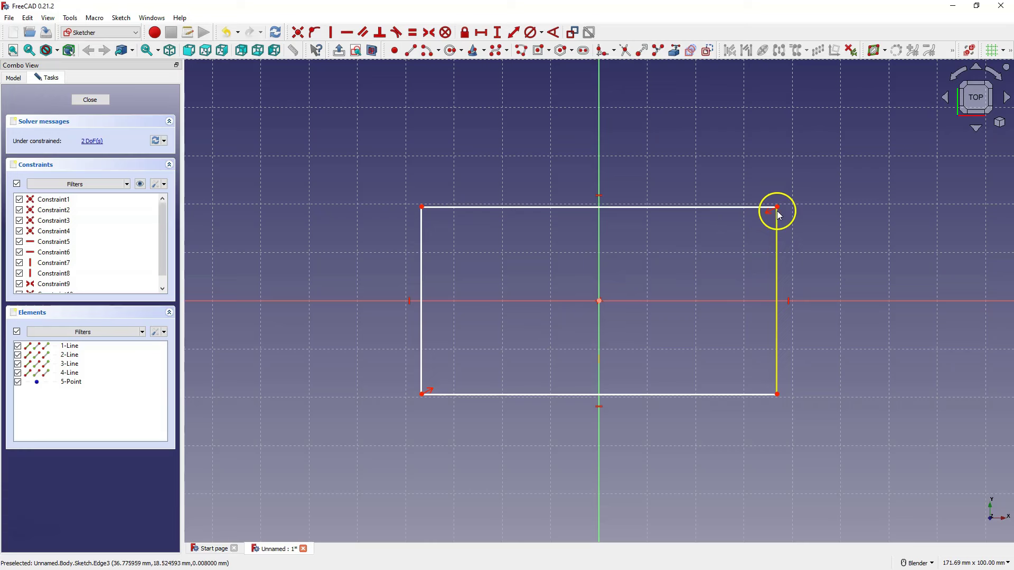
pyautogui.moveTo(777, 209); pyautogui.dragTo(740, 217)
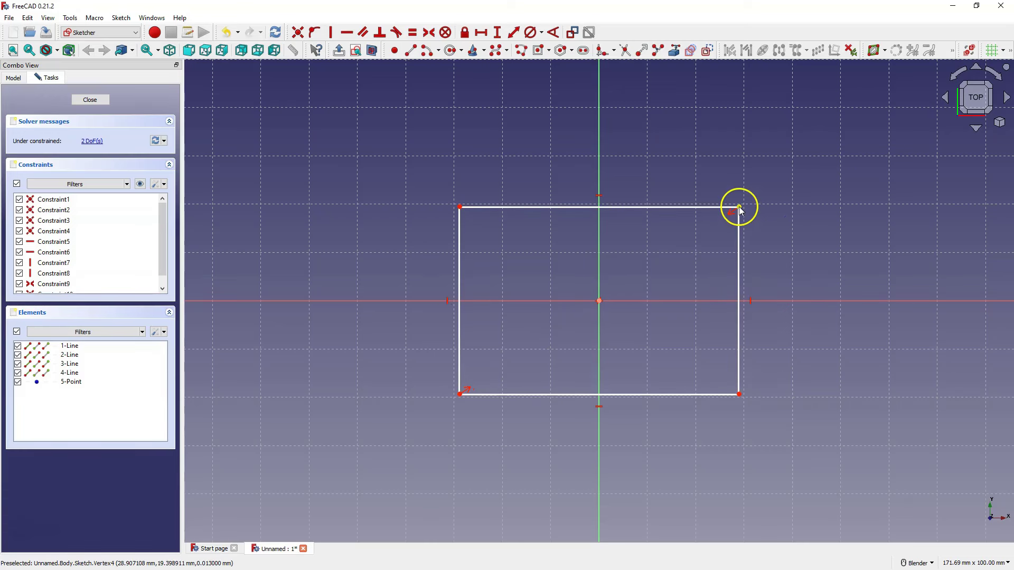
pyautogui.moveTo(740, 207); pyautogui.dragTo(780, 170)
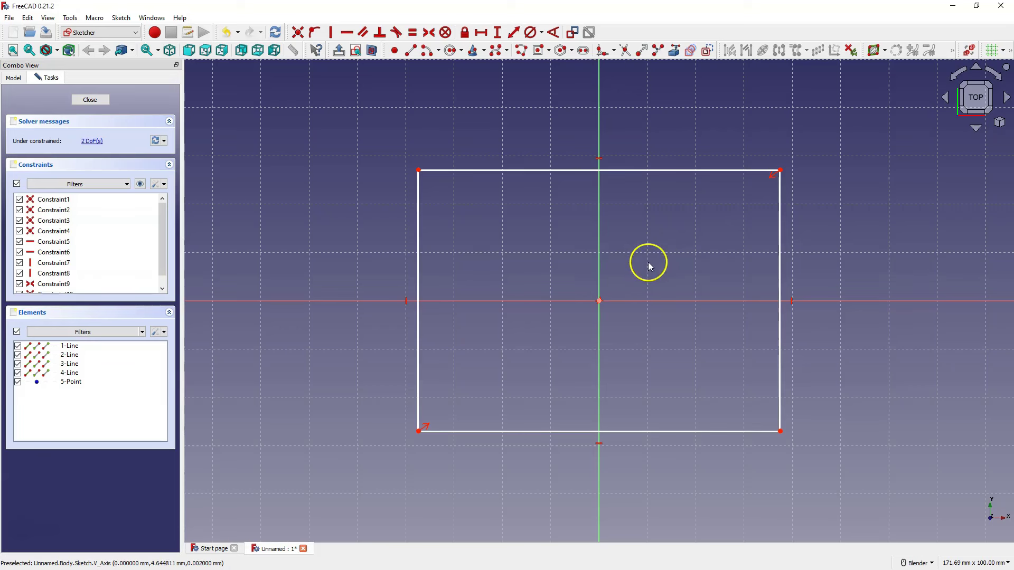
pyautogui.click(481, 32)
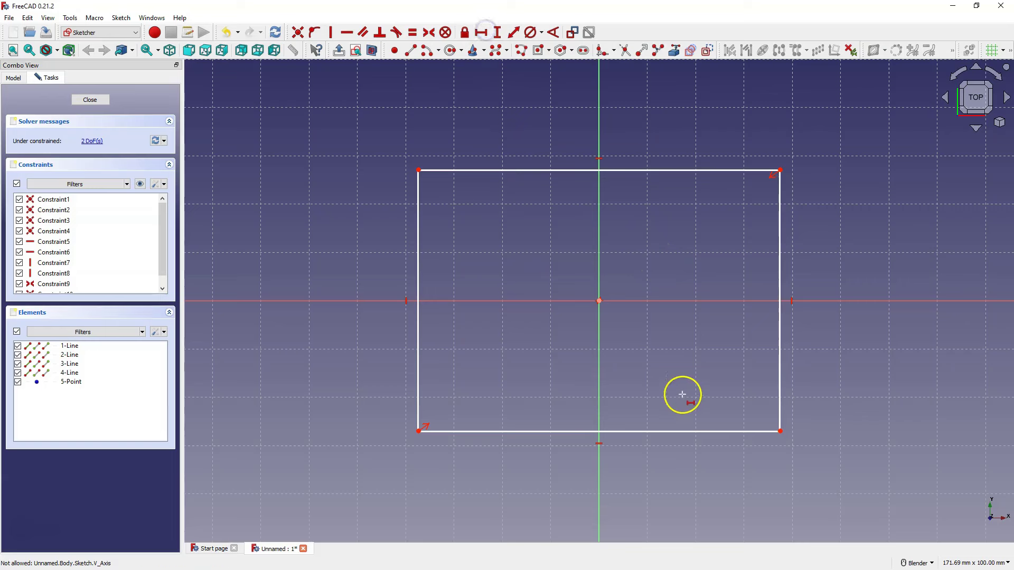
pyautogui.click(600, 431)
pyautogui.write('100mm')
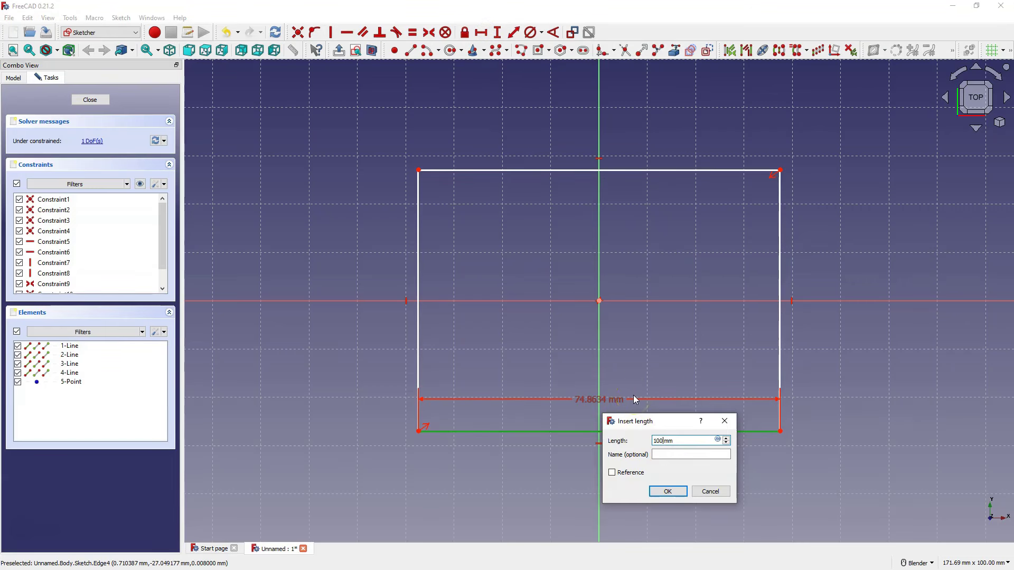
pyautogui.press('Return')
# Constrain the left edge to 70 mm tall and close the sketch
pyautogui.click(497, 33)
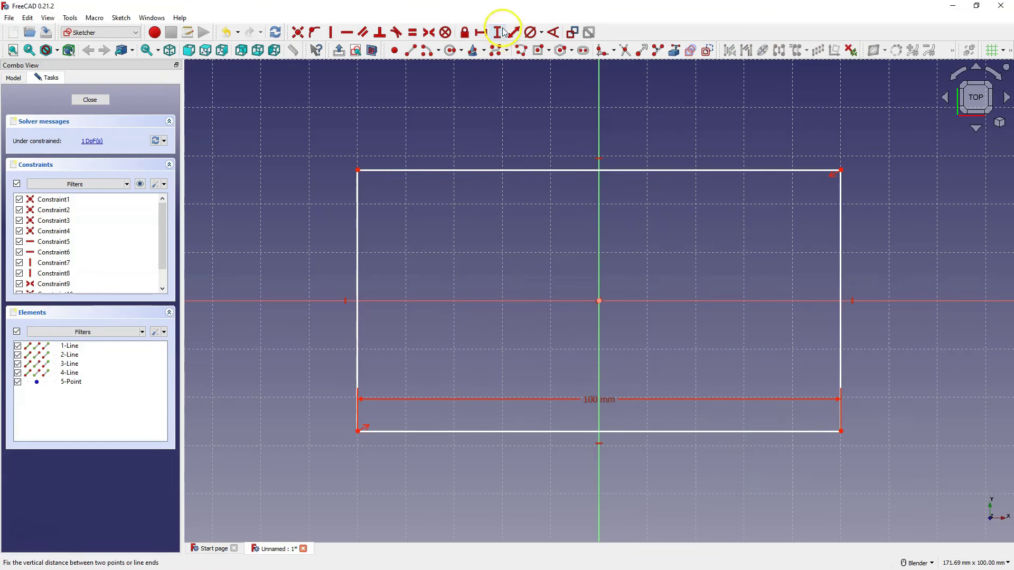
pyautogui.click(357, 231)
pyautogui.write('70')
pyautogui.press('Return')
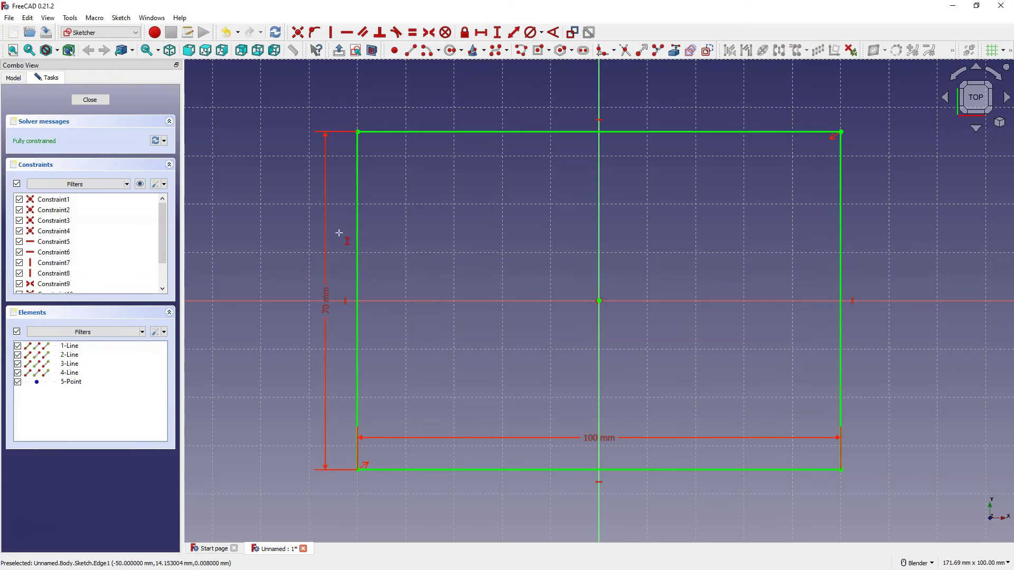
pyautogui.click(91, 99)
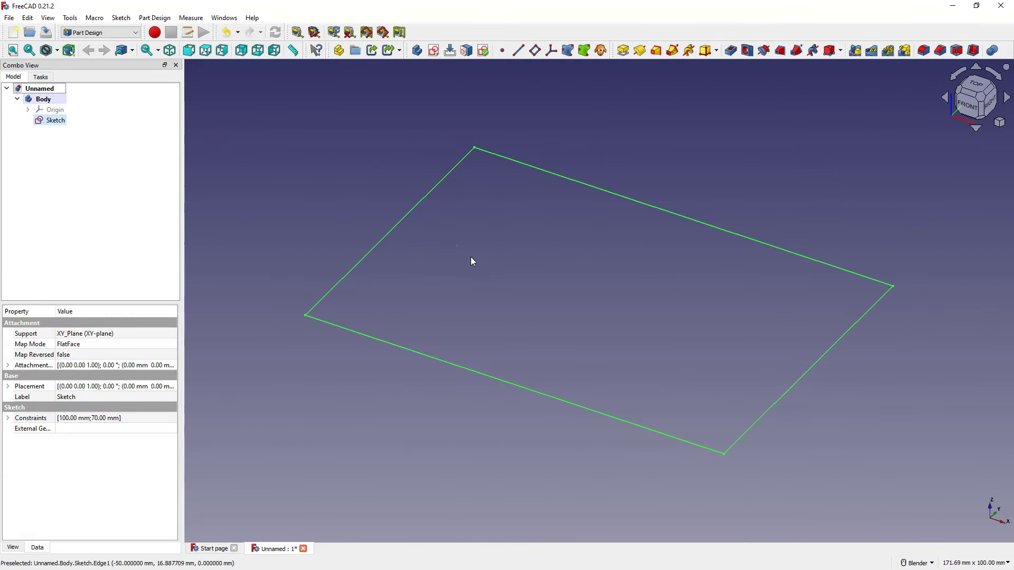
# Pad the rectangle sketch into a 30 mm thick block
pyautogui.click(624, 52)
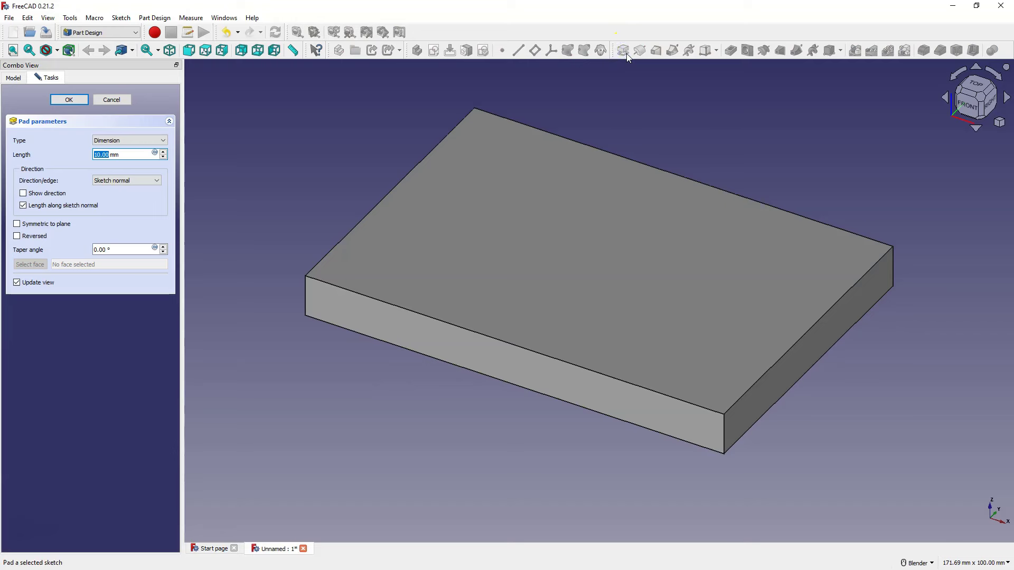
pyautogui.write('30')
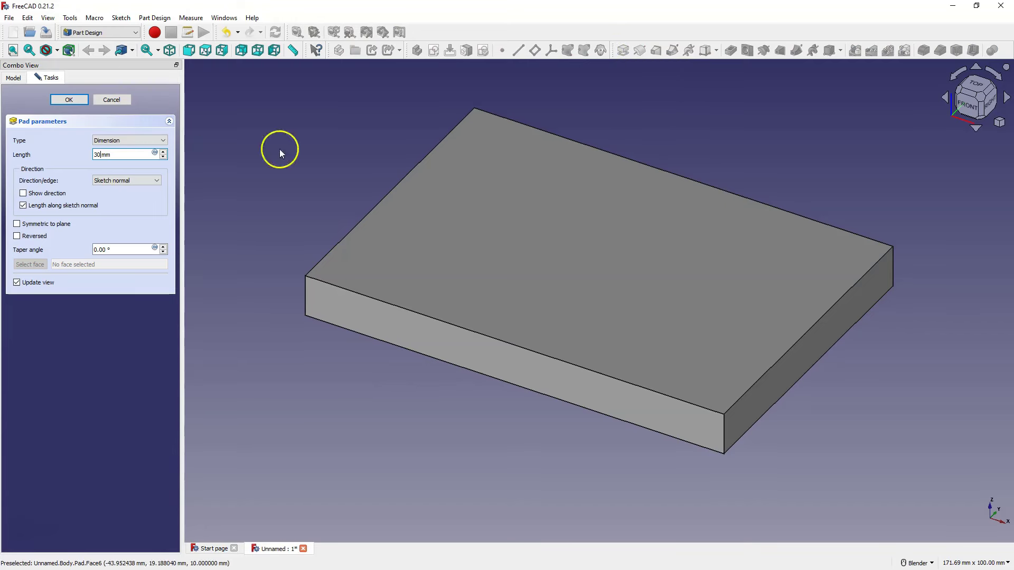
pyautogui.click(80, 99)
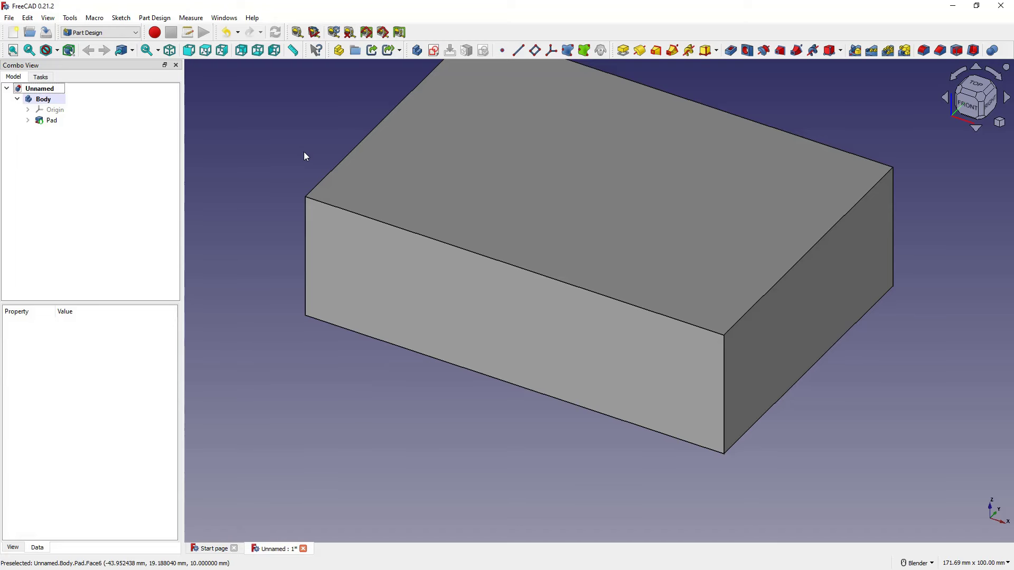
pyautogui.scroll(-3, 614, 353)
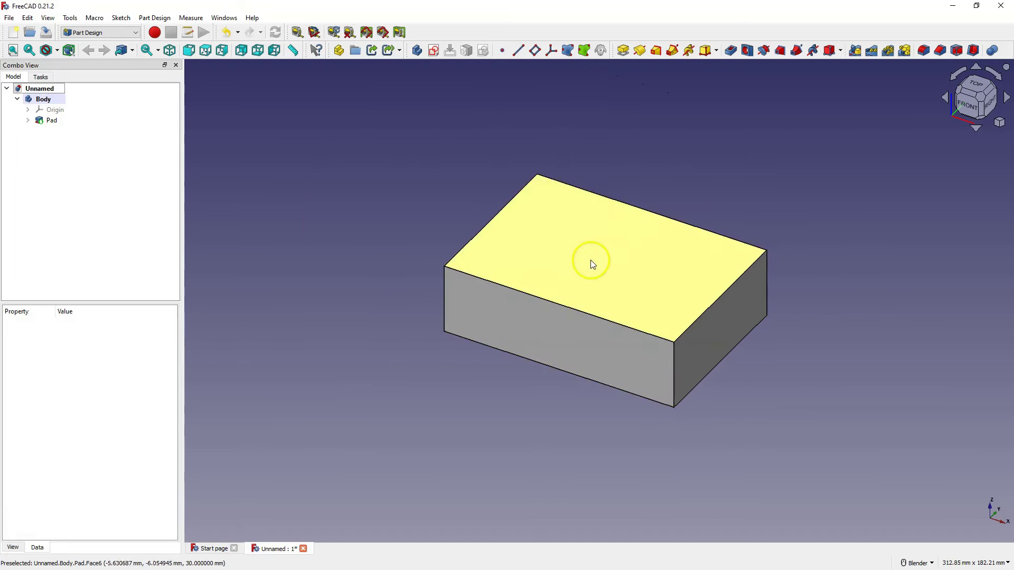
# Start a sketch on the block's top face and draw a centred rectangle
pyautogui.click(605, 252)
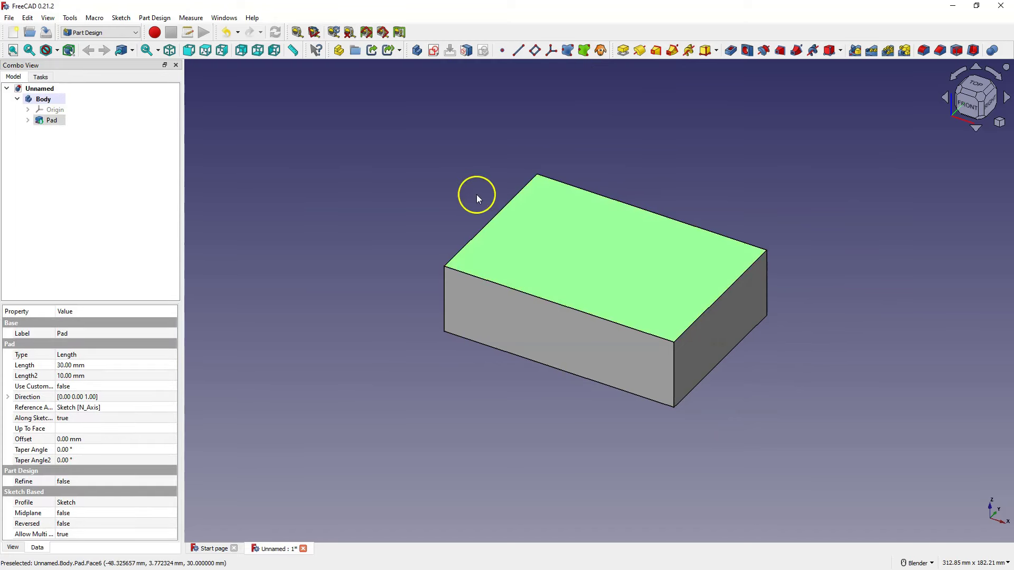
pyautogui.click(433, 51)
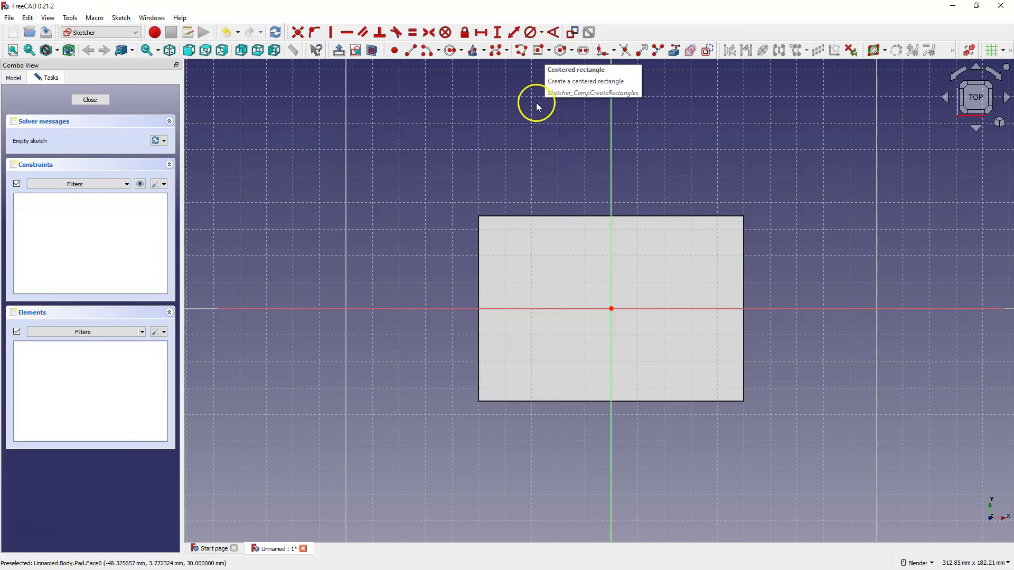
pyautogui.click(538, 53)
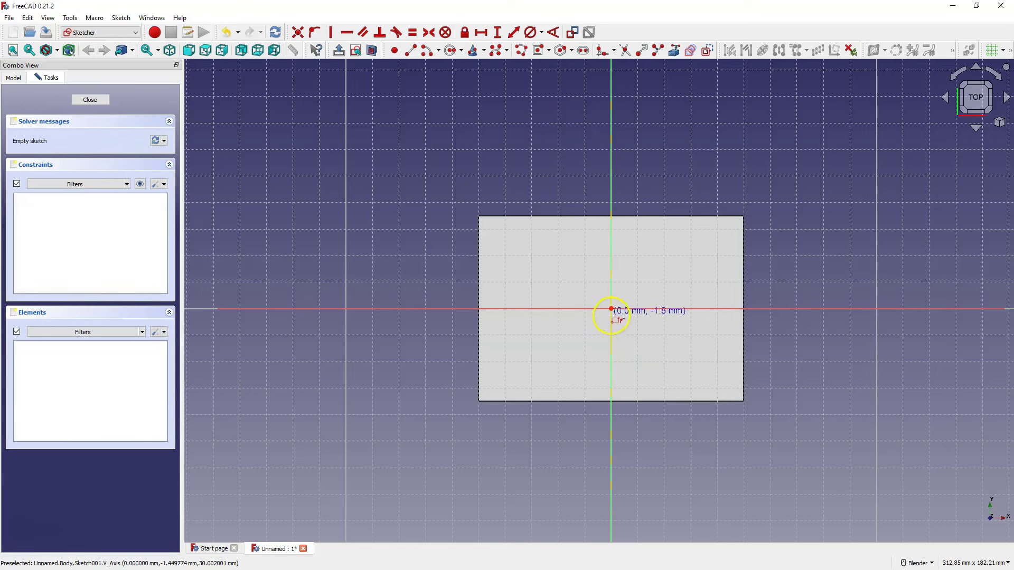
pyautogui.click(612, 309)
pyautogui.click(698, 250)
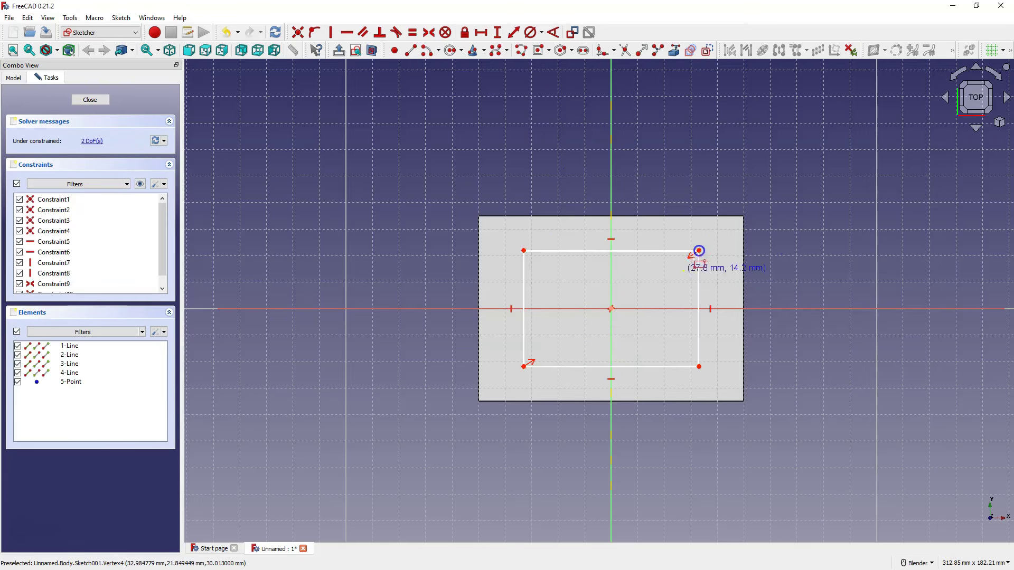
pyautogui.rightClick(525, 72)
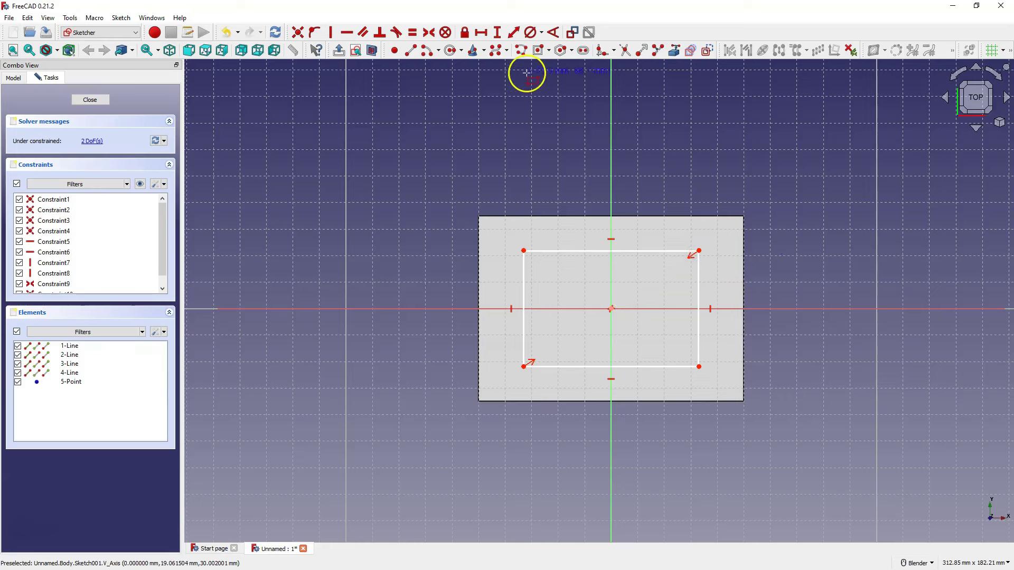
# Constrain the rectangle to 70 mm wide and 40 mm tall
pyautogui.click(483, 32)
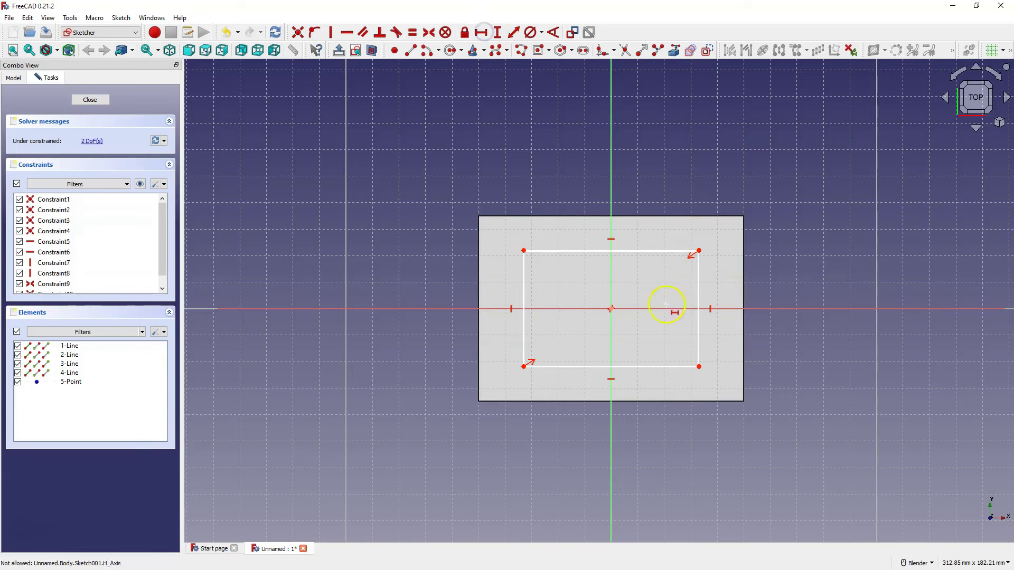
pyautogui.click(640, 365)
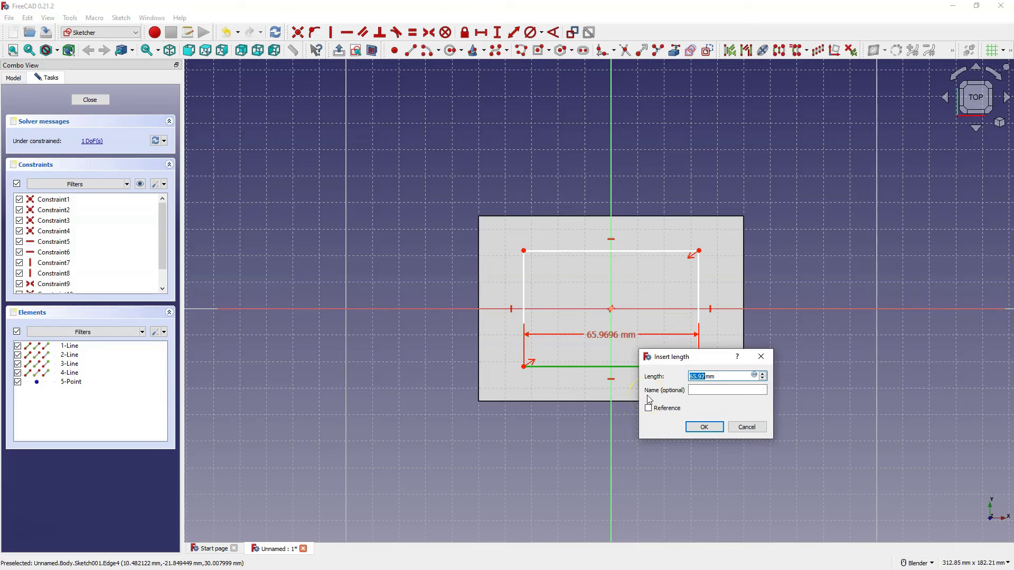
pyautogui.write('70')
pyautogui.press('Return')
pyautogui.click(581, 256)
pyautogui.click(497, 32)
pyautogui.click(487, 248)
pyautogui.click(518, 305)
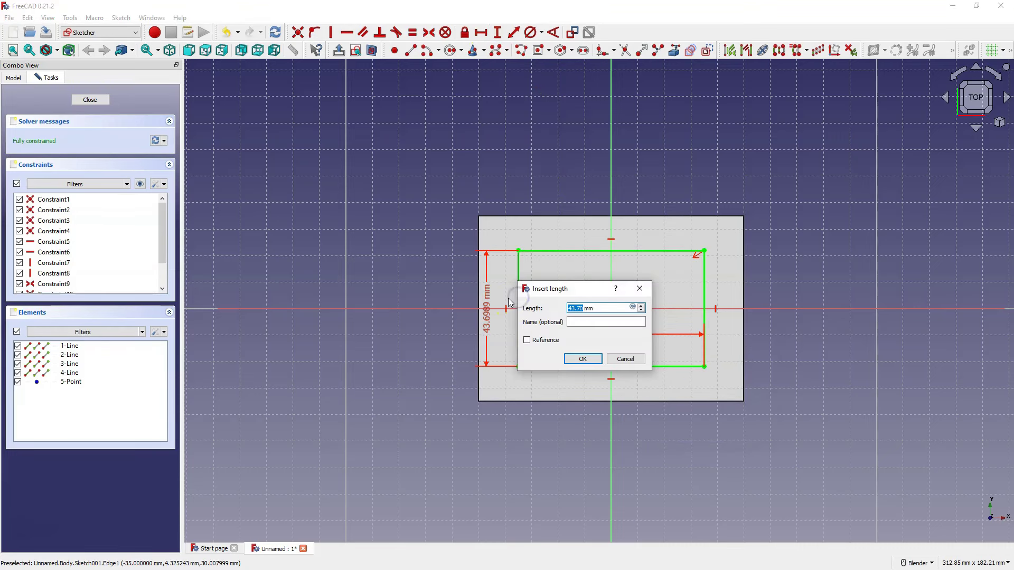
pyautogui.write('40')
pyautogui.press('Return')
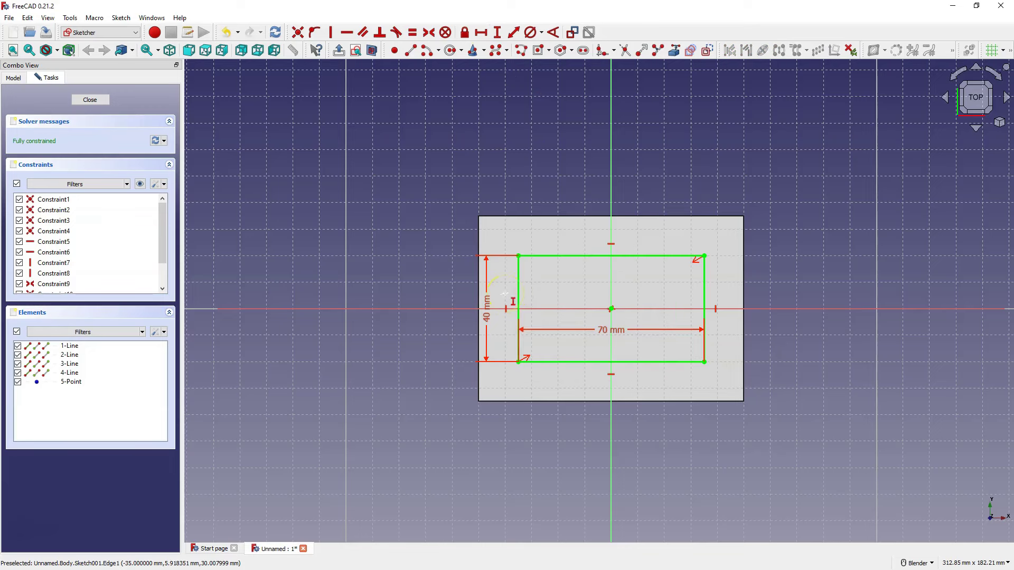
pyautogui.click(281, 219)
# Close the top-face sketch and pocket it 10 mm deep into the block
pyautogui.click(90, 99)
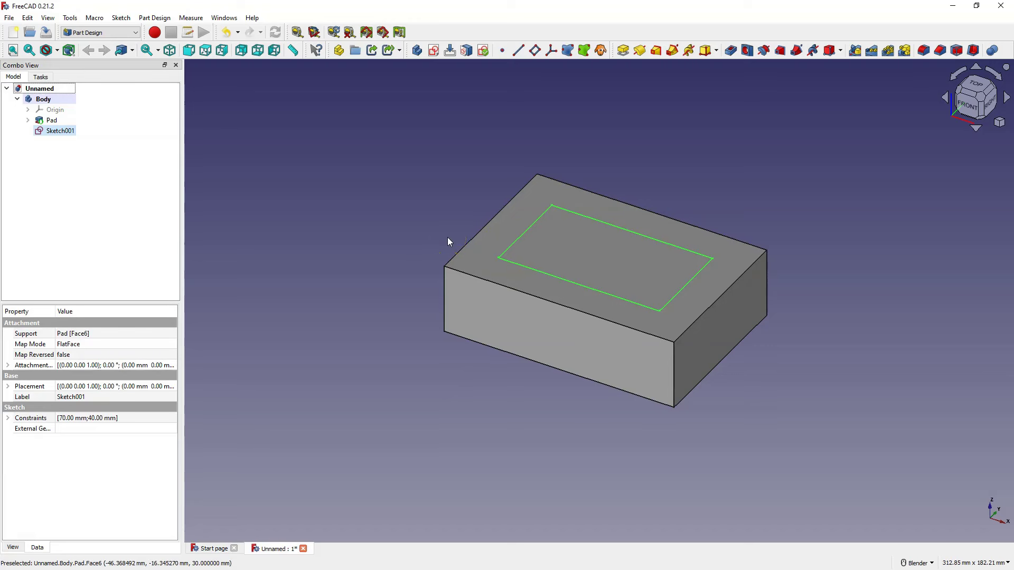
pyautogui.click(735, 51)
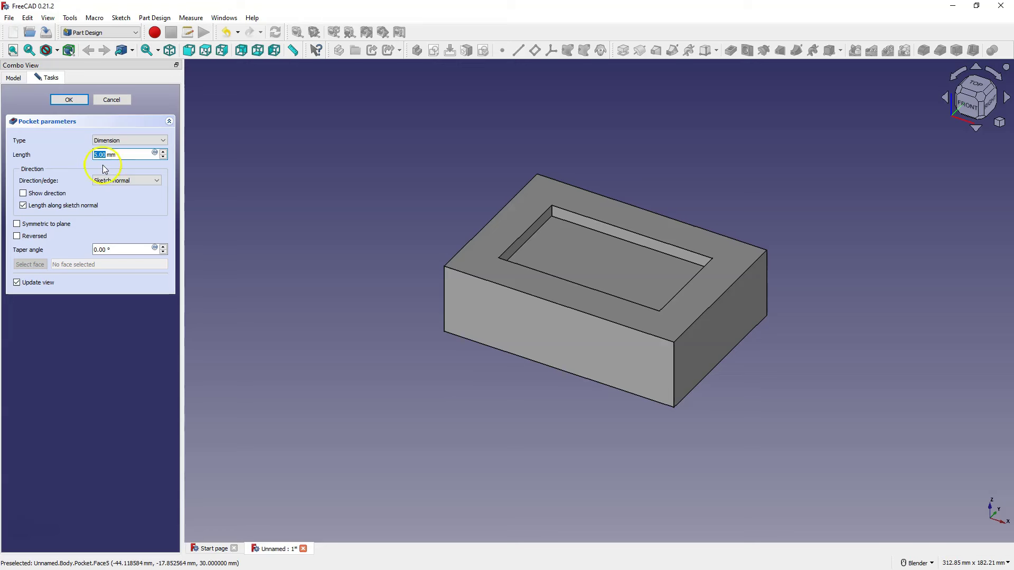
pyautogui.scroll(5, 103, 157)
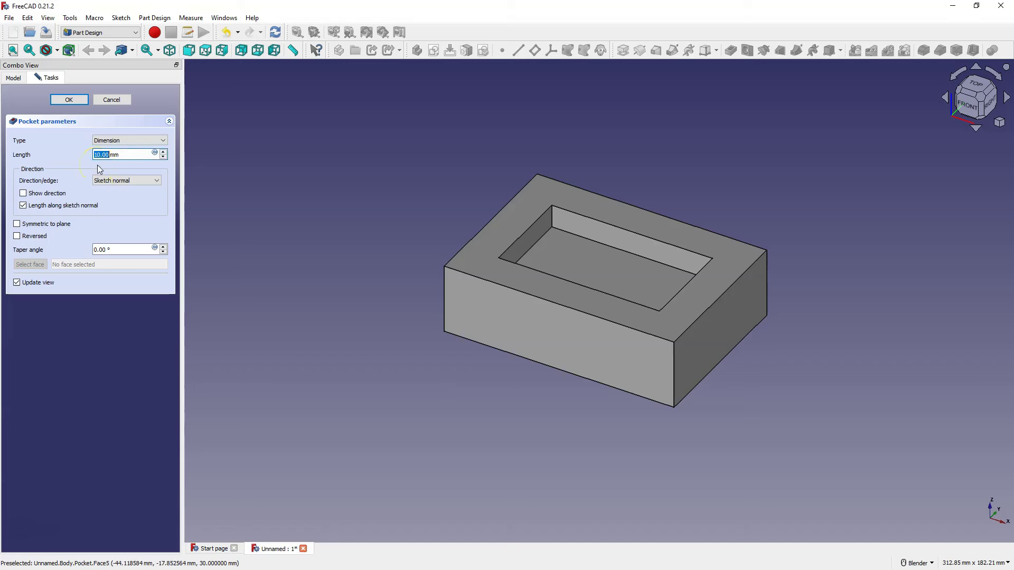
pyautogui.click(75, 98)
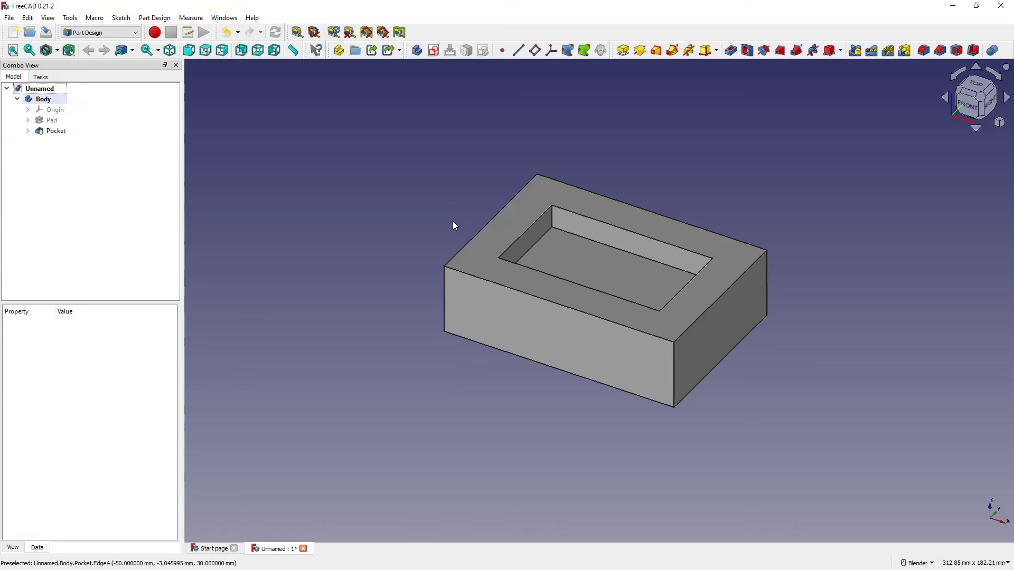
pyautogui.click(468, 253)
pyautogui.click(414, 276)
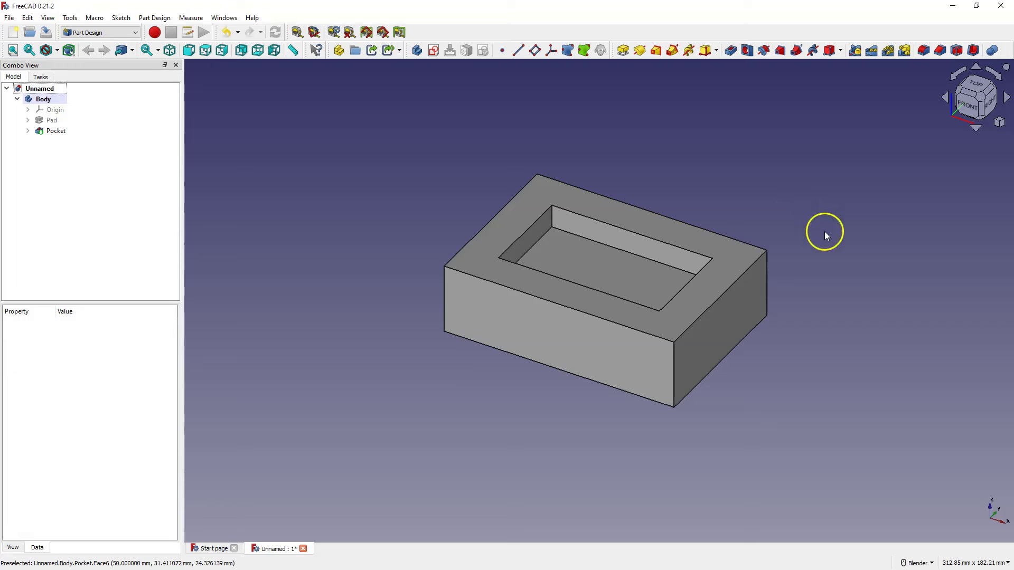
# Chamfer the top edge at the block's right end with a 10 mm size
pyautogui.click(713, 304)
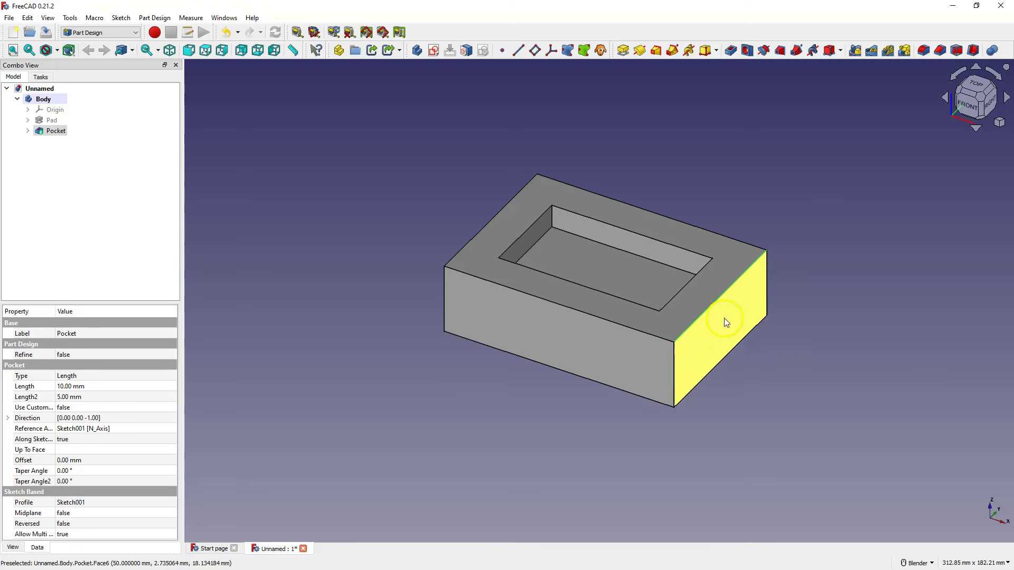
pyautogui.click(938, 52)
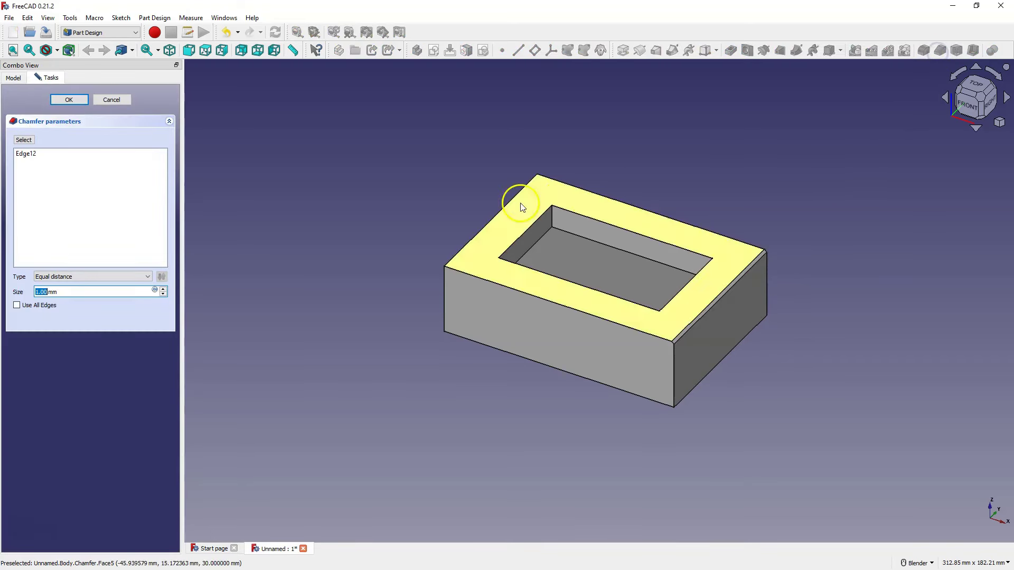
pyautogui.press('Left')
pyautogui.press('Left')
pyautogui.press('Left')
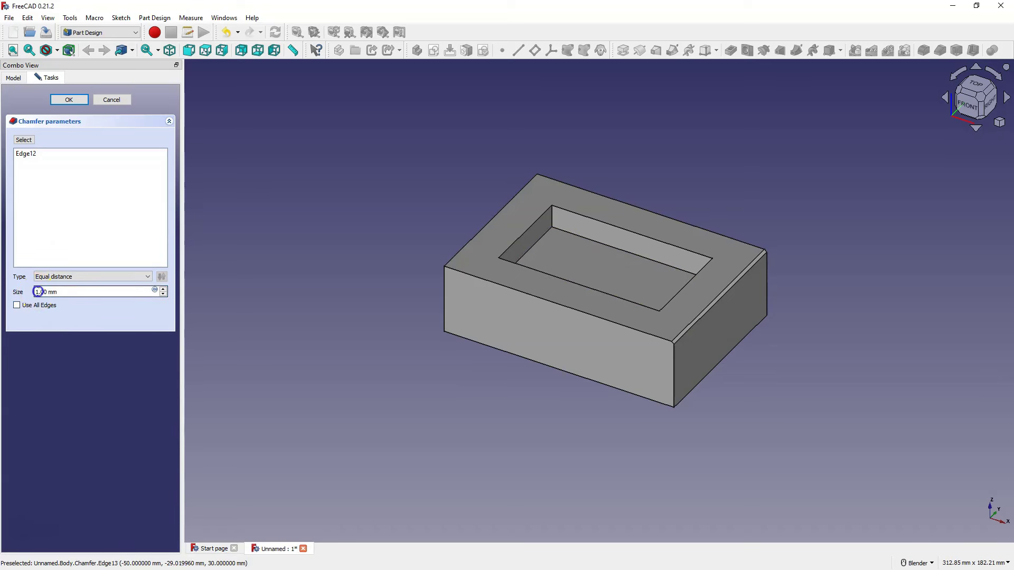
pyautogui.write('0')
pyautogui.click(70, 99)
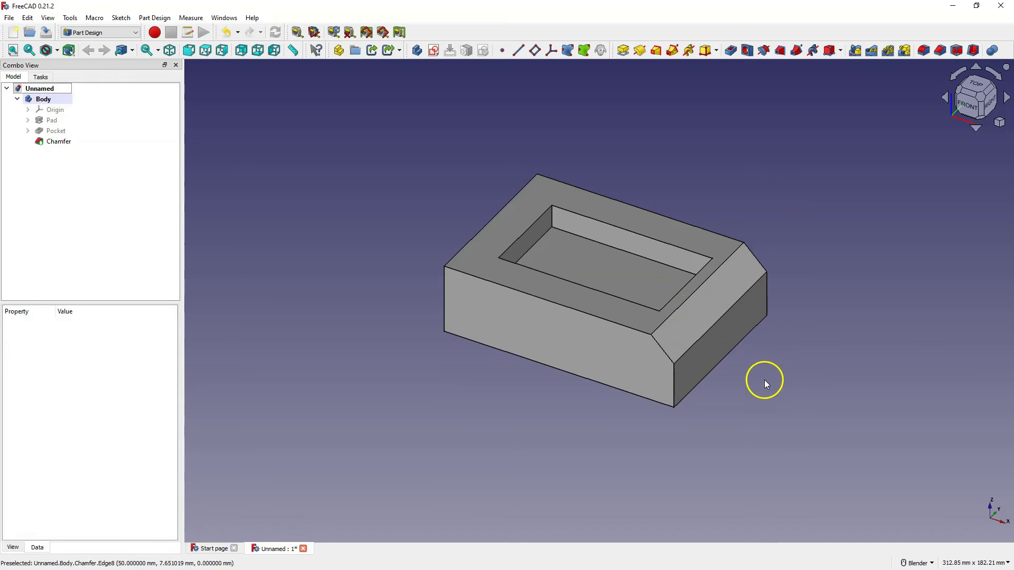
# Sketch on the right end face, linking its left and right edges as external geometry
pyautogui.click(708, 351)
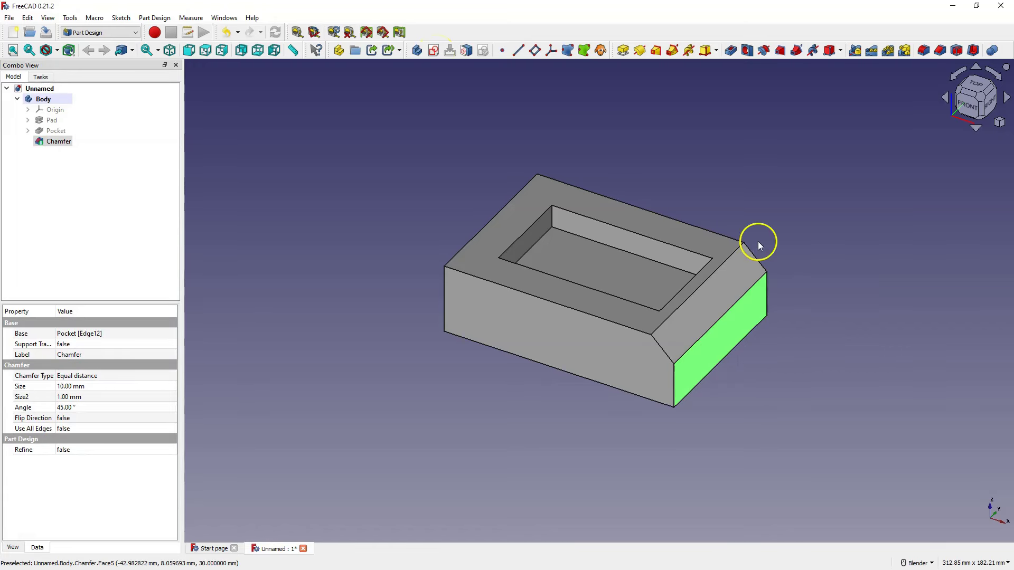
pyautogui.click(435, 50)
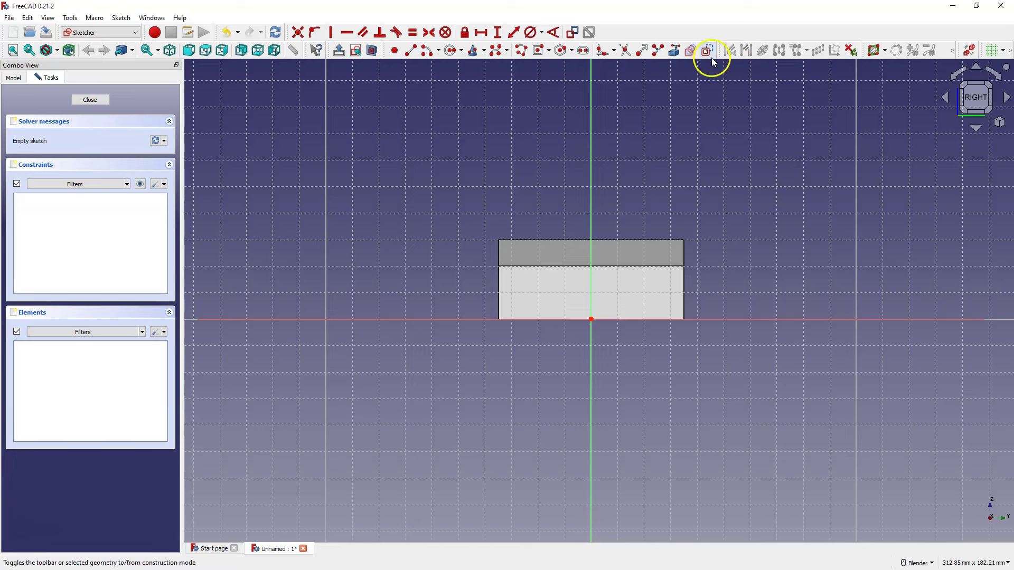
pyautogui.click(674, 50)
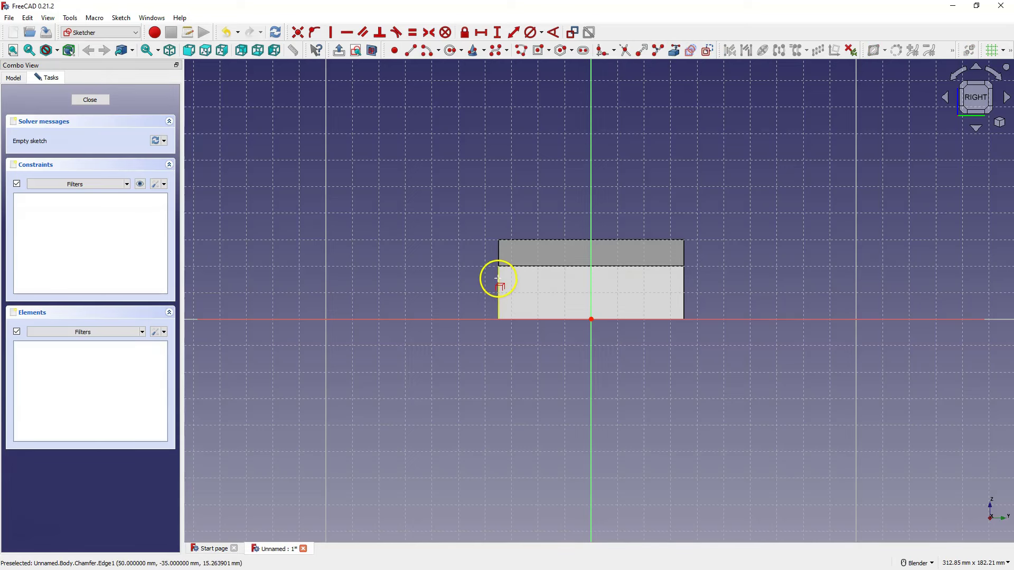
pyautogui.click(498, 278)
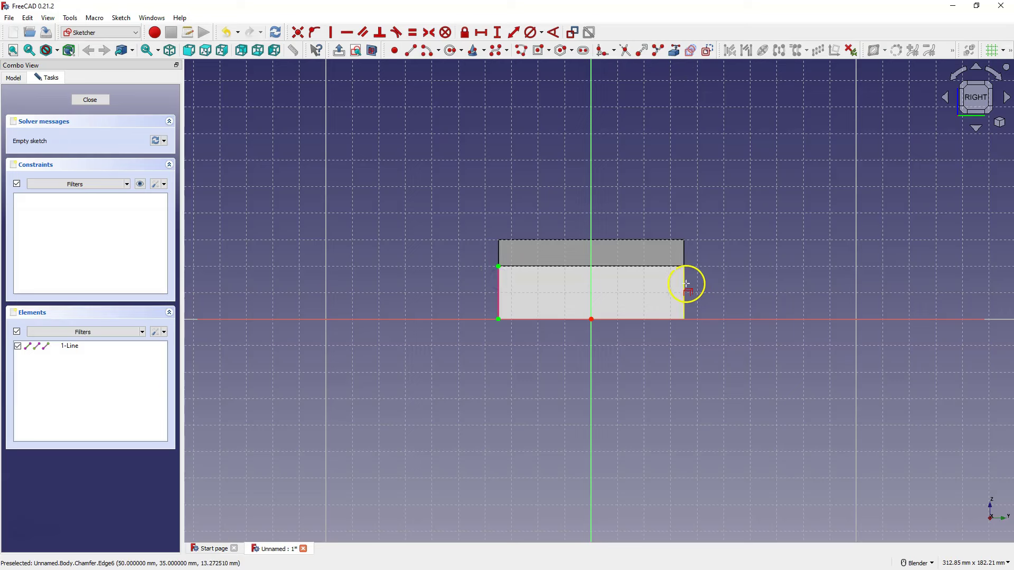
pyautogui.click(686, 283)
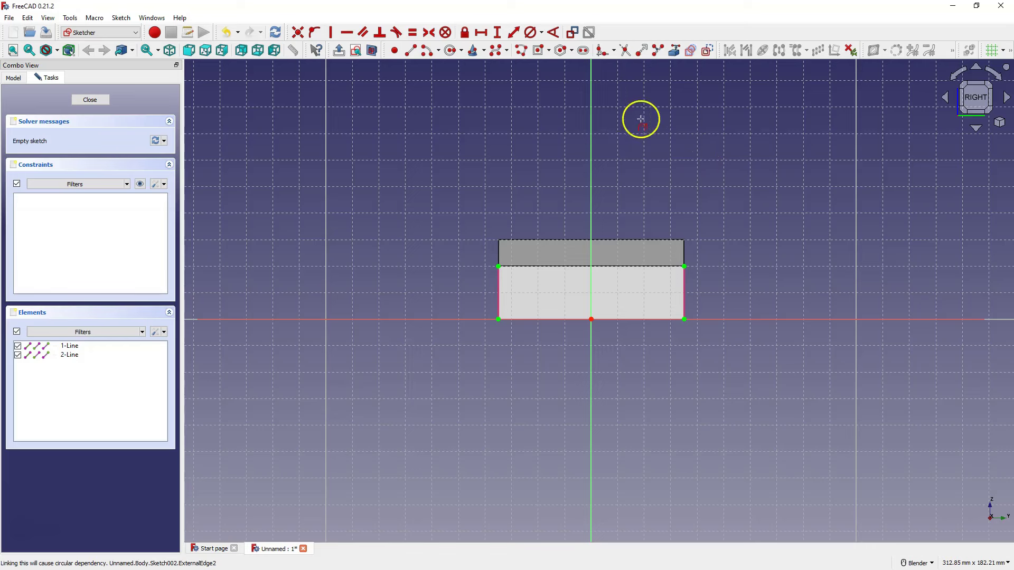
pyautogui.click(549, 52)
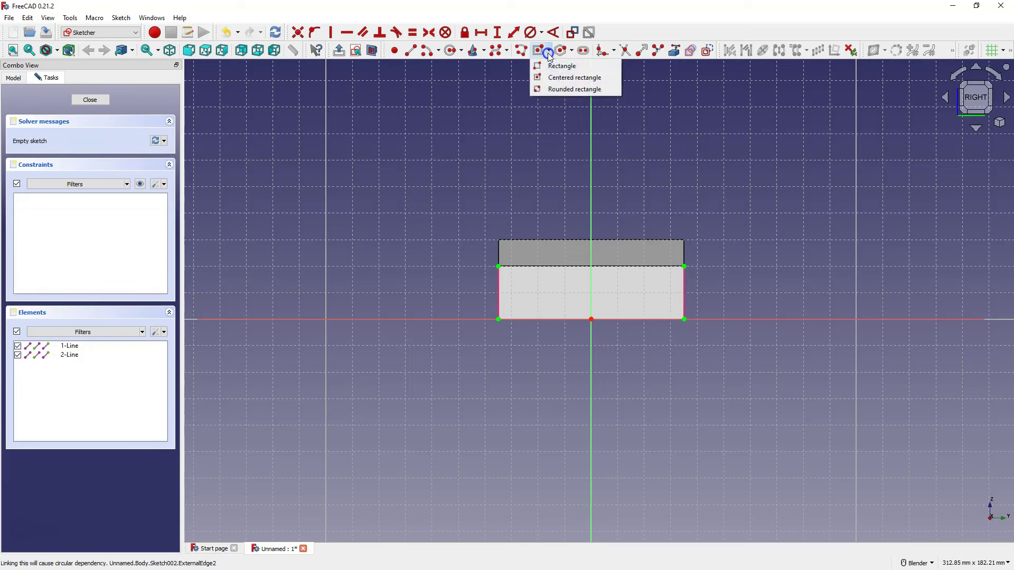
# Draw a rounded rectangle by two corners inside the end-face outline
pyautogui.click(559, 89)
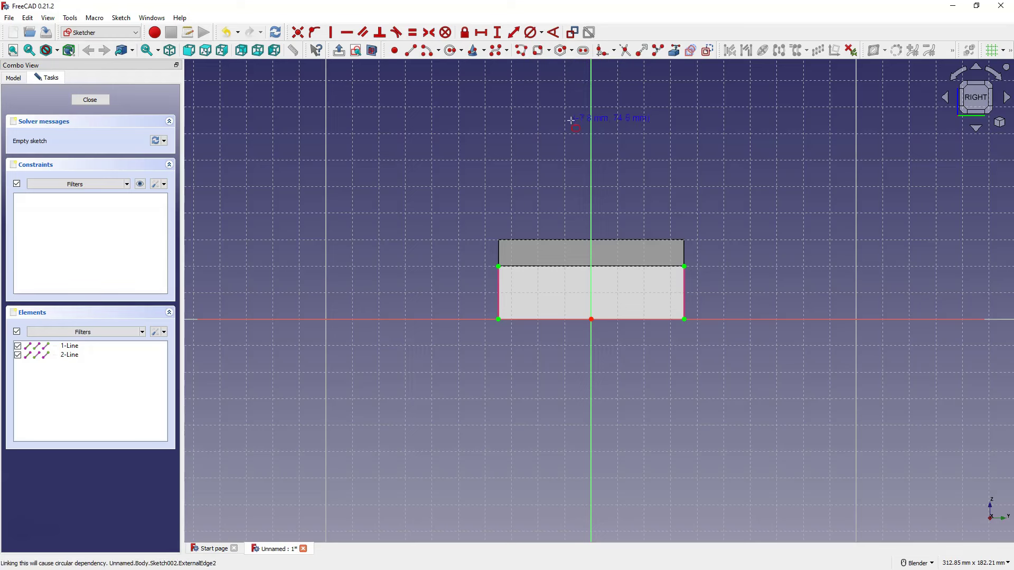
pyautogui.click(526, 295)
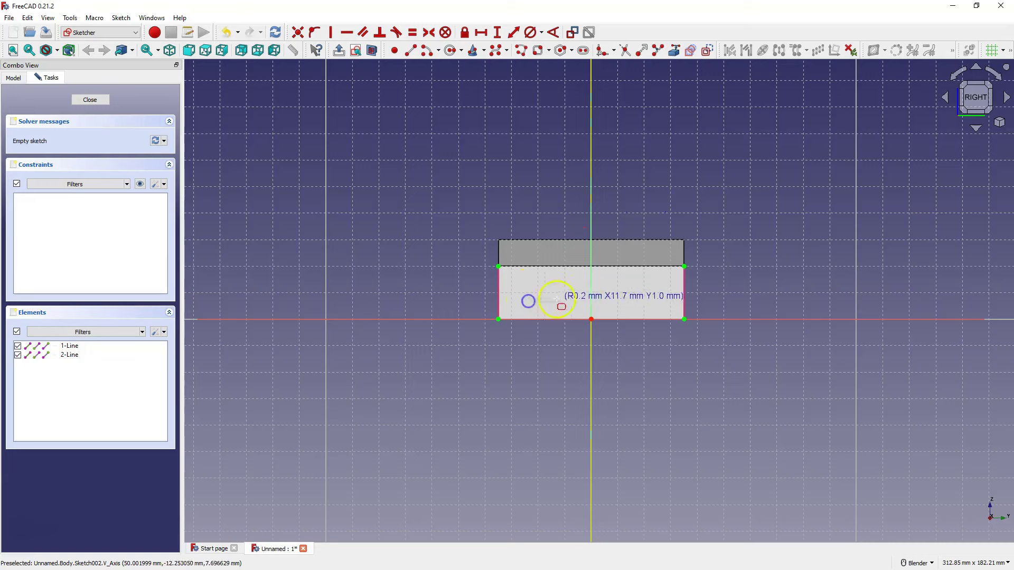
pyautogui.click(650, 273)
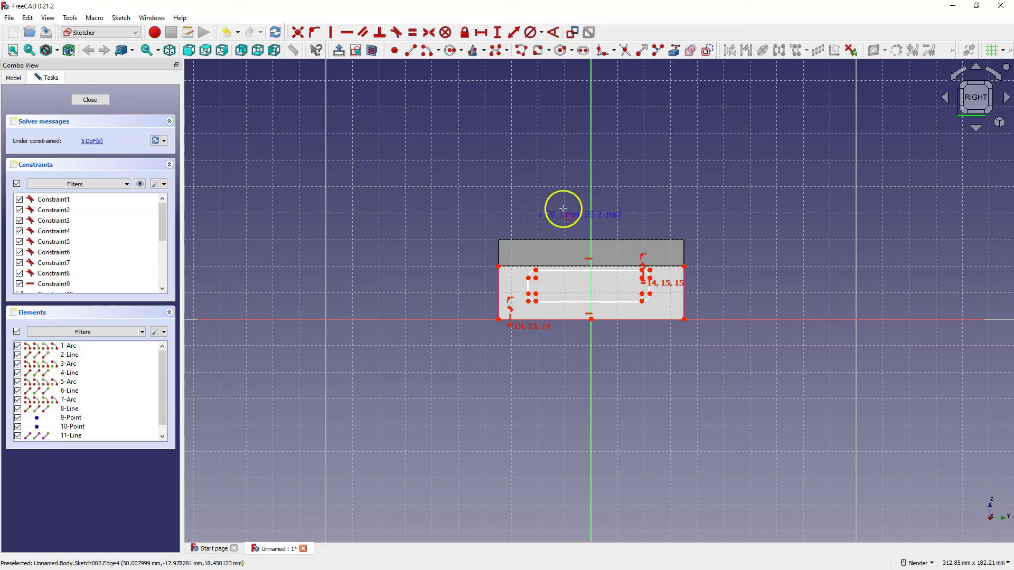
# Set the slot length to 50 mm between its left and right arc ends
pyautogui.rightClick(543, 169)
pyautogui.click(481, 33)
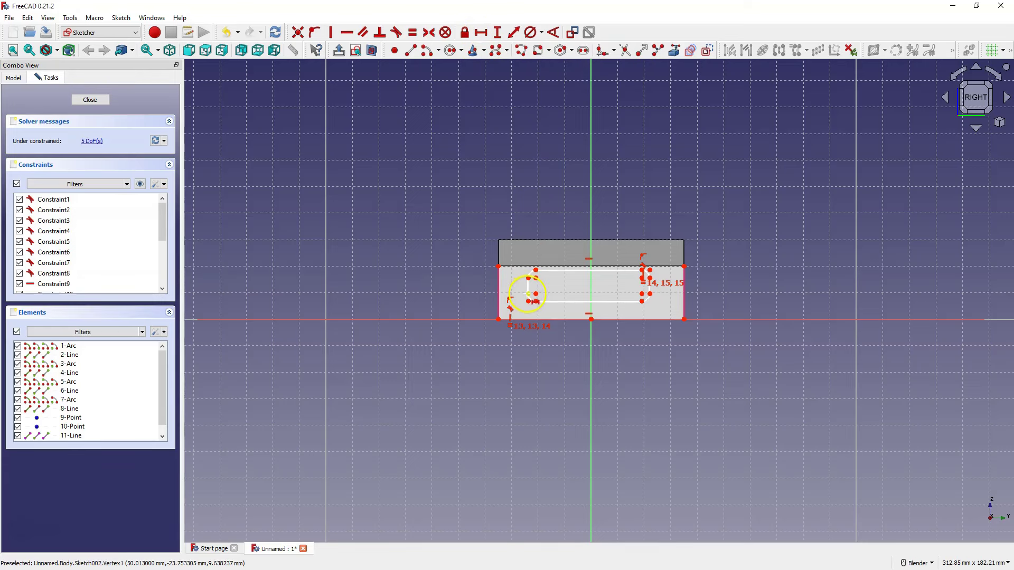
pyautogui.click(528, 294)
pyautogui.click(643, 294)
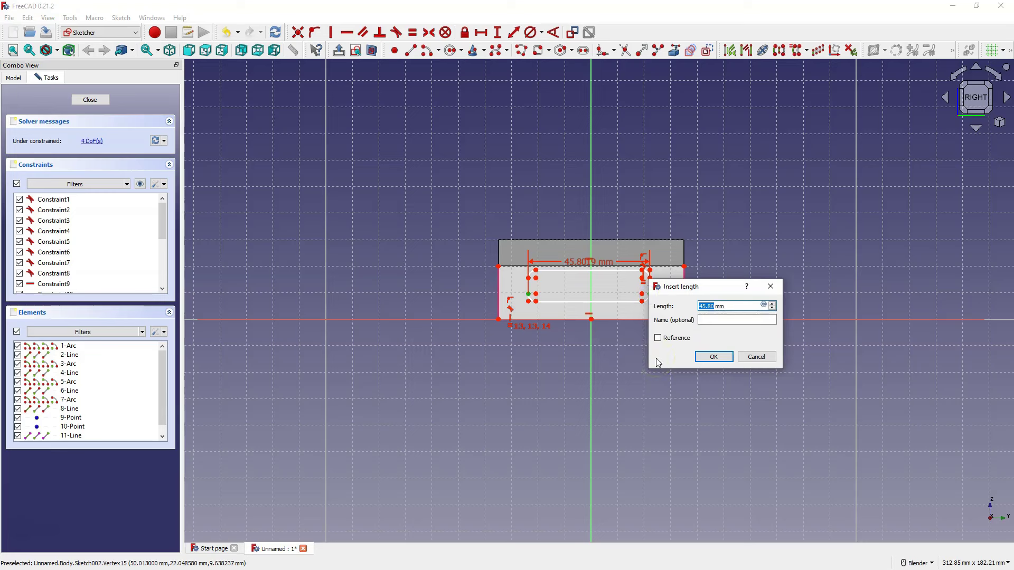
pyautogui.write('50')
pyautogui.press('Return')
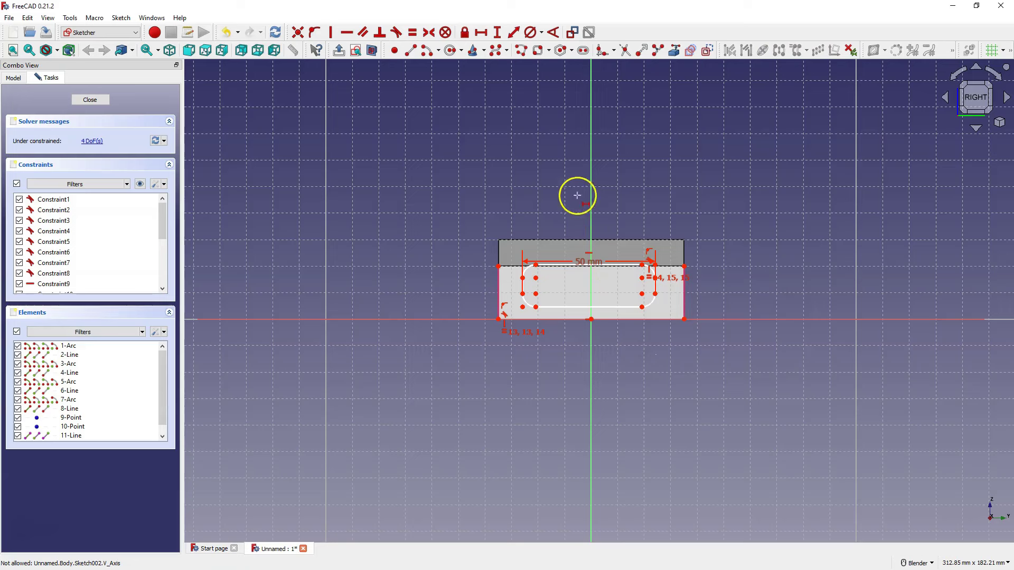
# Set the slot height to 10 mm and clear the selection
pyautogui.click(498, 33)
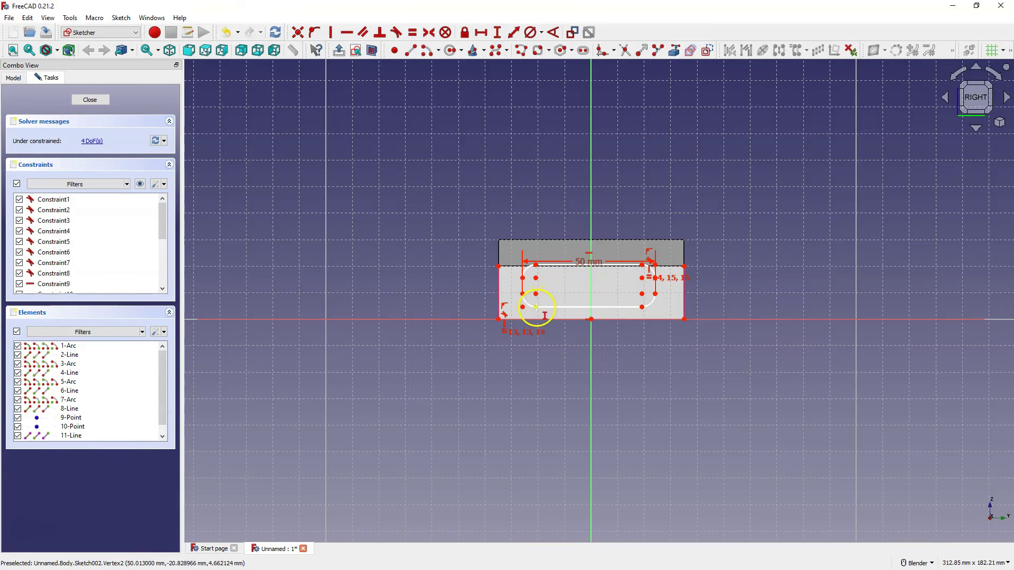
pyautogui.click(536, 307)
pyautogui.click(536, 265)
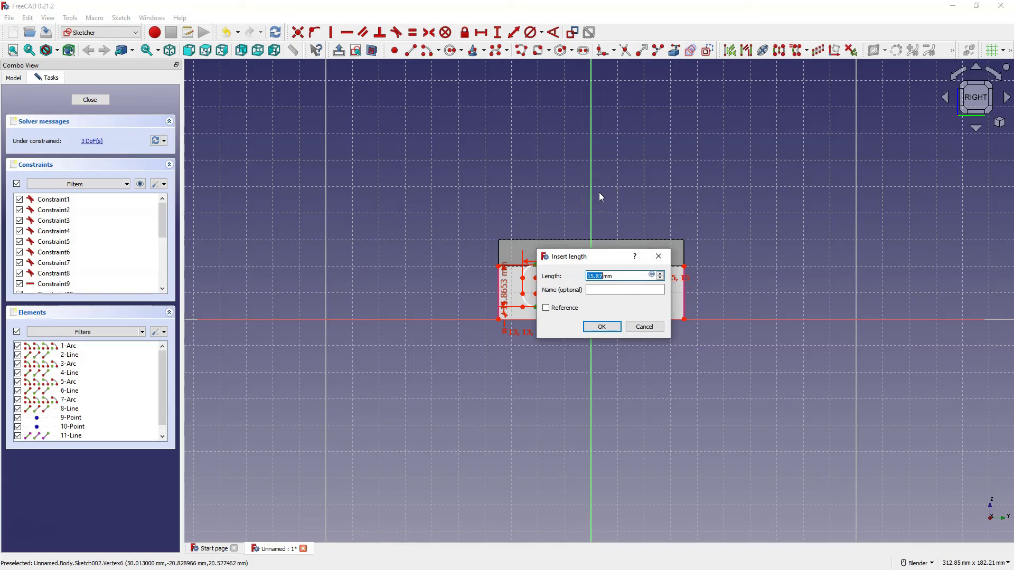
pyautogui.write('10')
pyautogui.press('Return')
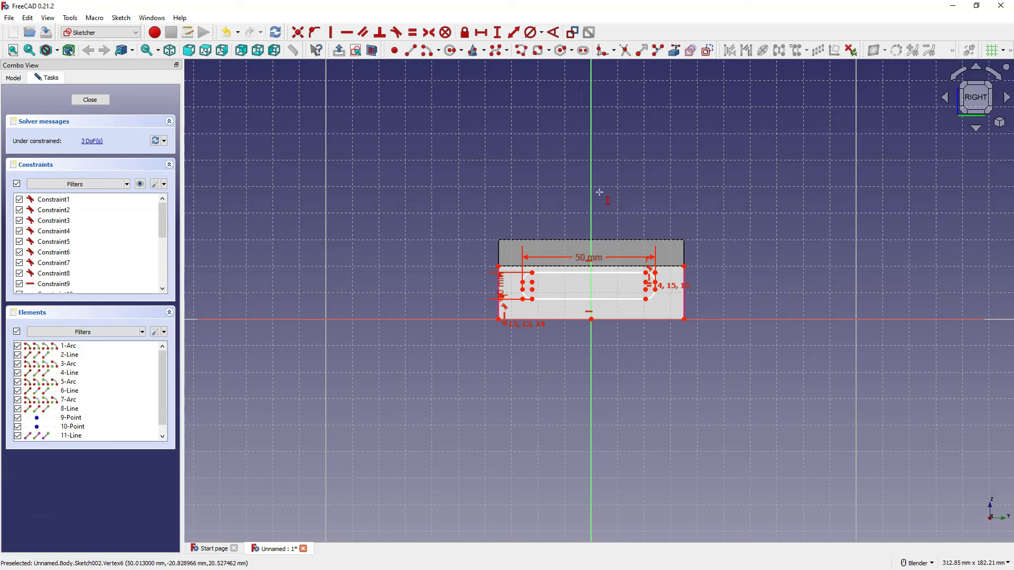
pyautogui.click(396, 267)
pyautogui.click(404, 264)
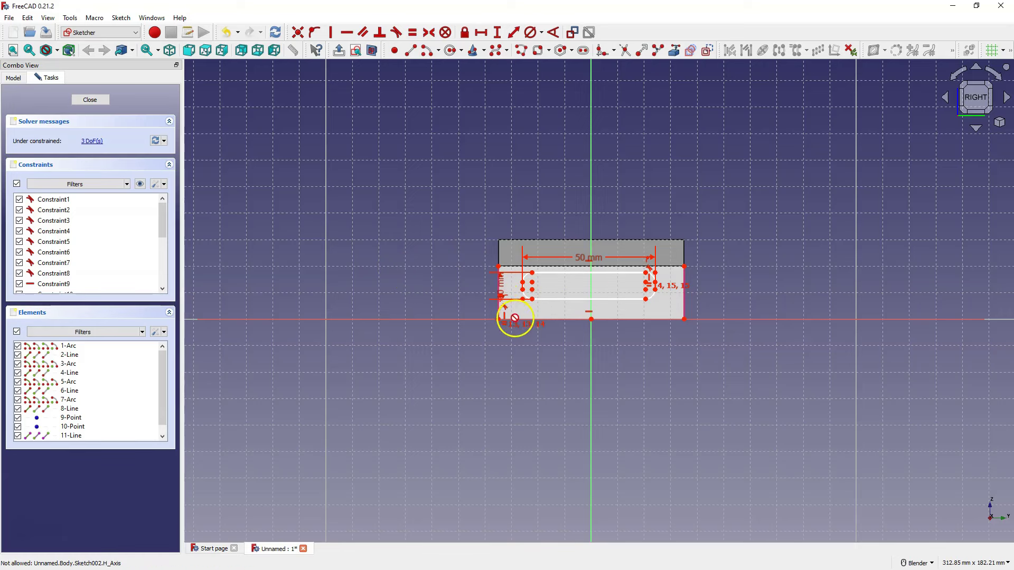
# Set a 10 mm vertical distance from the slot's lower vertex to the face's bottom-left corner
pyautogui.click(498, 34)
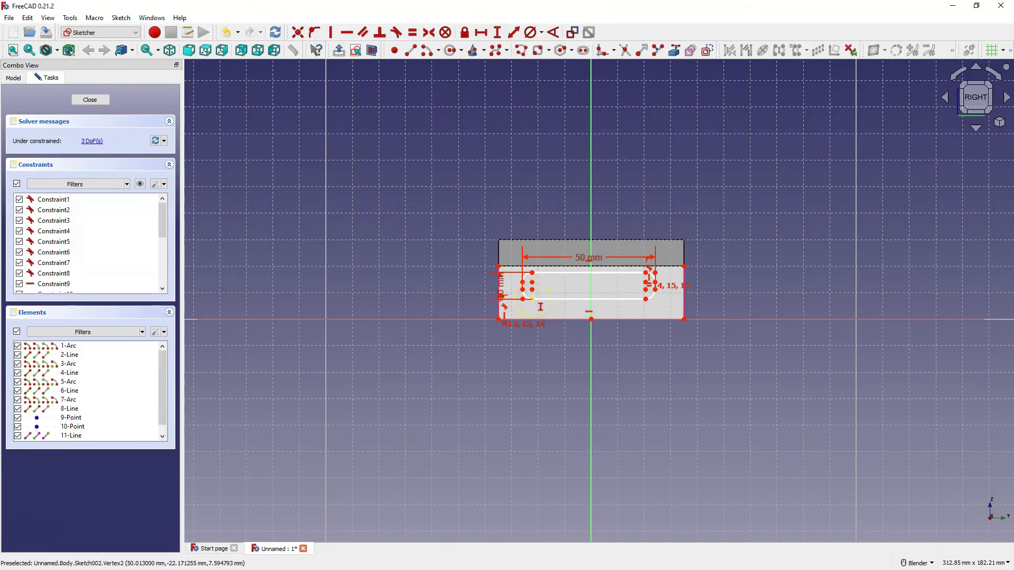
pyautogui.click(532, 299)
pyautogui.click(498, 319)
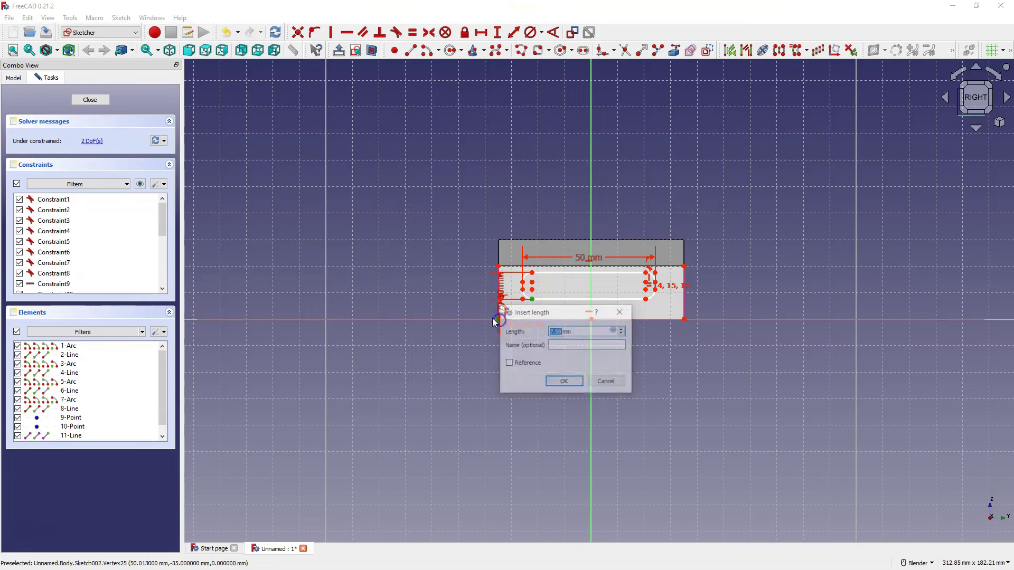
pyautogui.write('10')
pyautogui.press('Return')
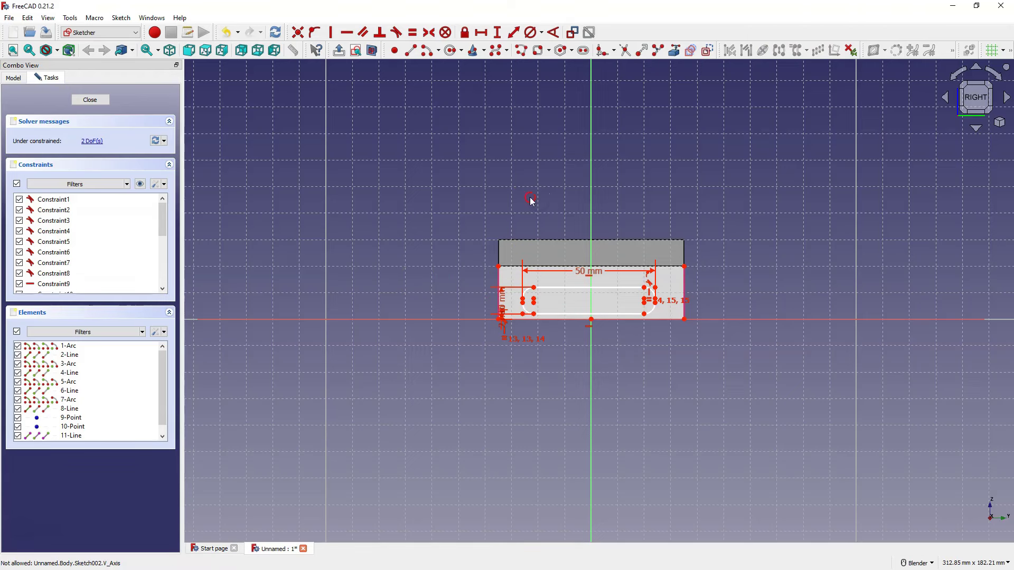
# Make the slot's top-left and top-right vertices symmetric to centre it left-to-right
pyautogui.click(534, 288)
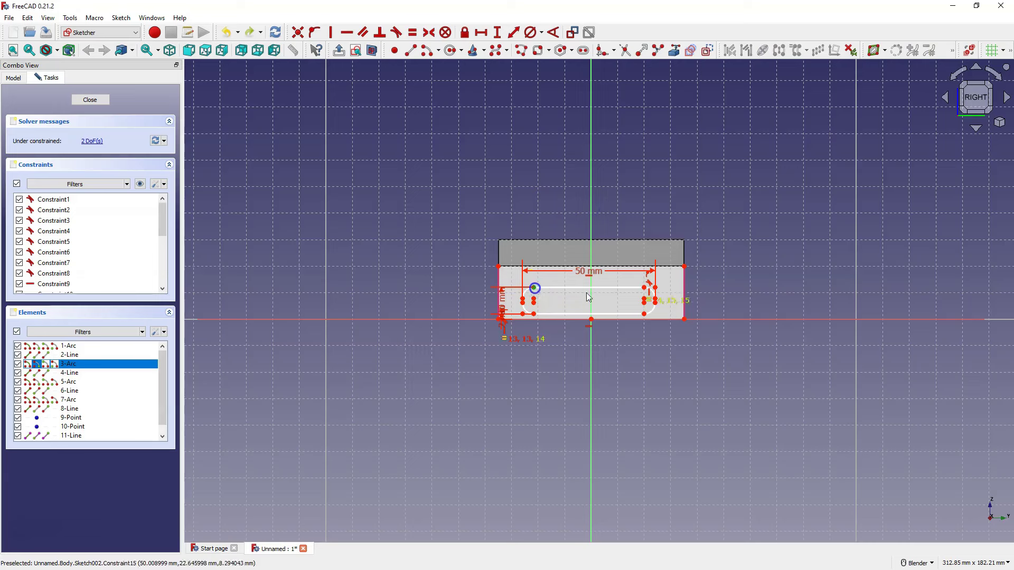
pyautogui.click(644, 288)
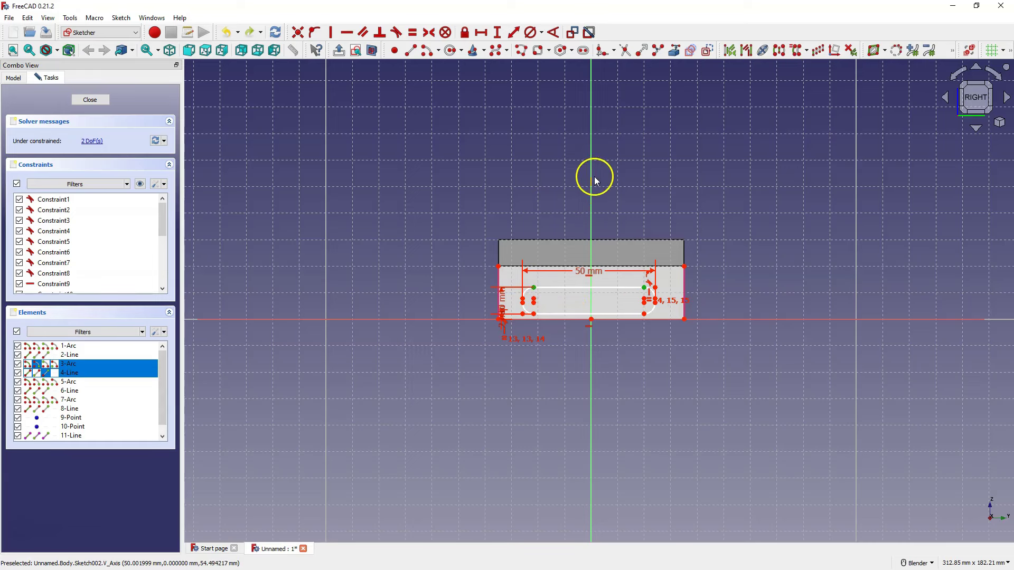
pyautogui.click(428, 32)
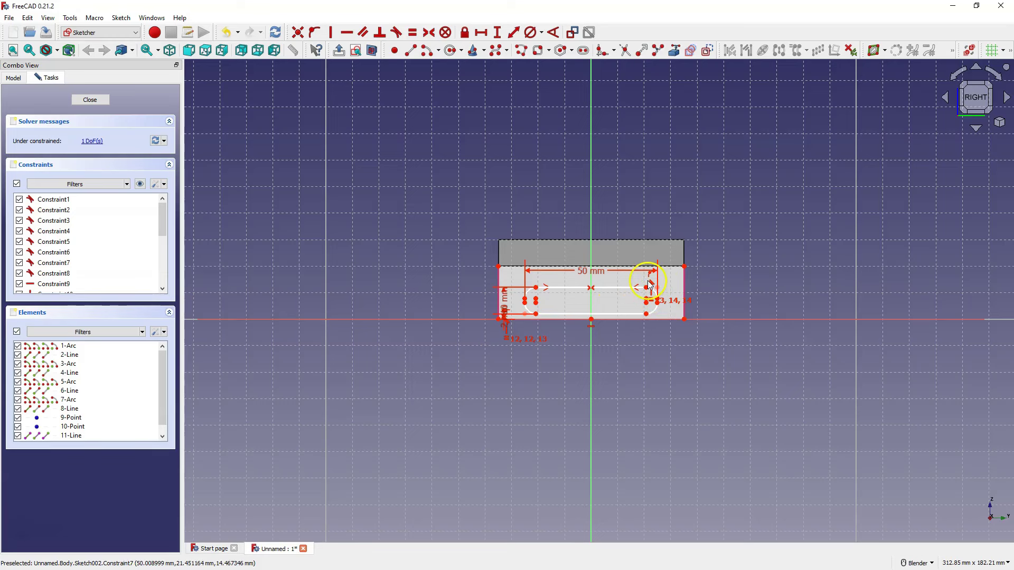
# Constrain the slot's right end arc to a 4 mm radius
pyautogui.click(542, 32)
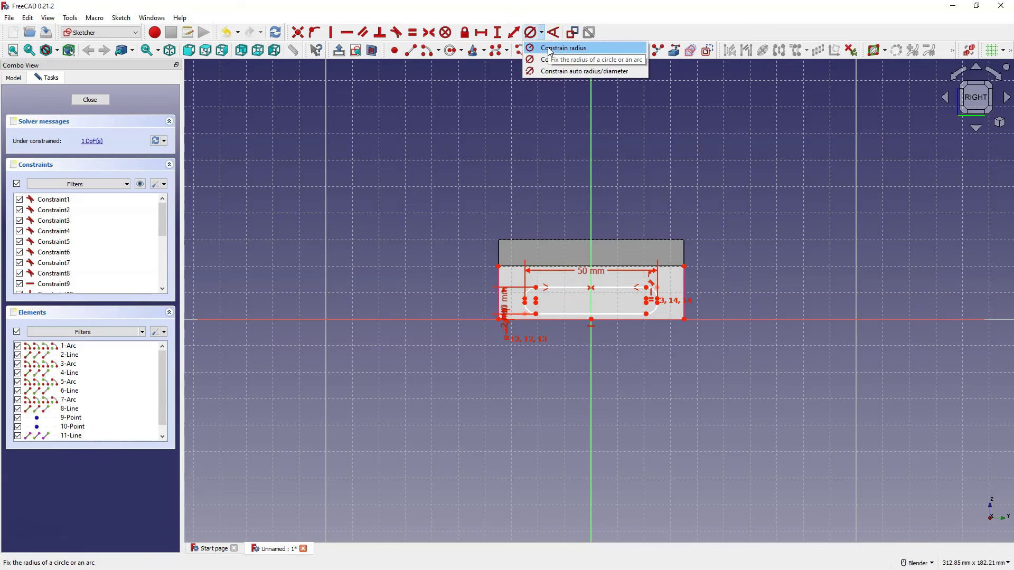
pyautogui.click(549, 49)
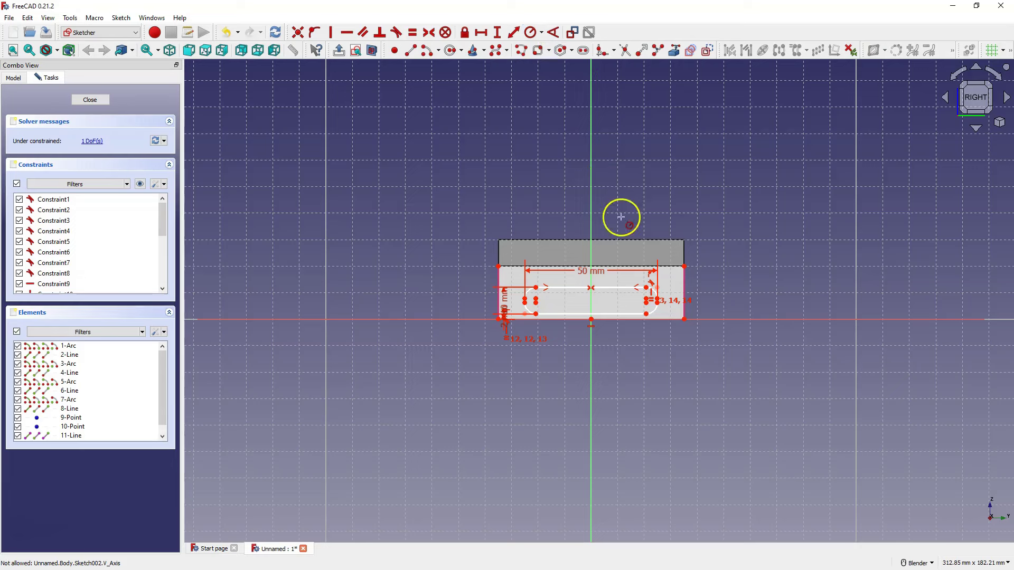
pyautogui.scroll(4, 630, 289)
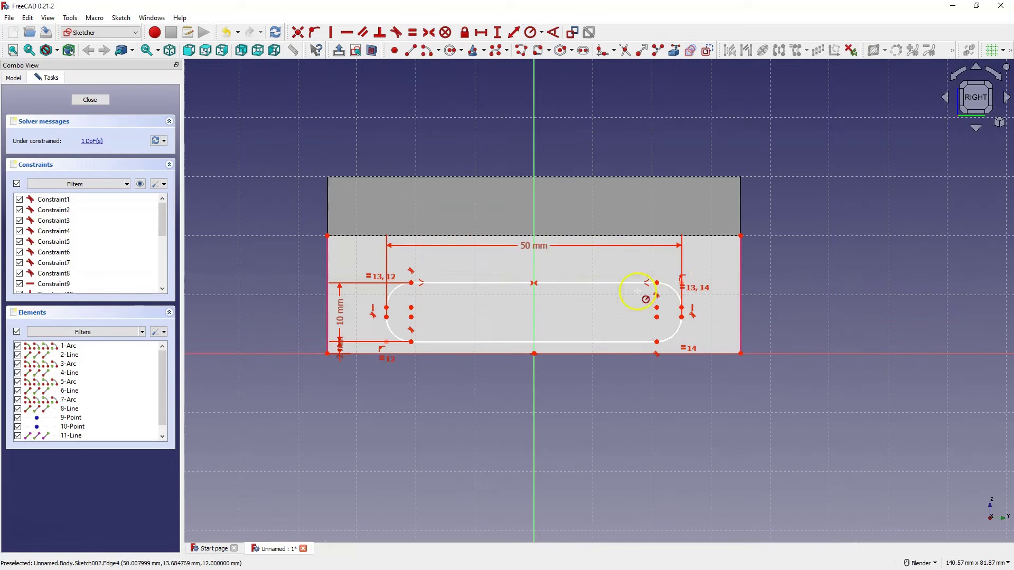
pyautogui.click(667, 290)
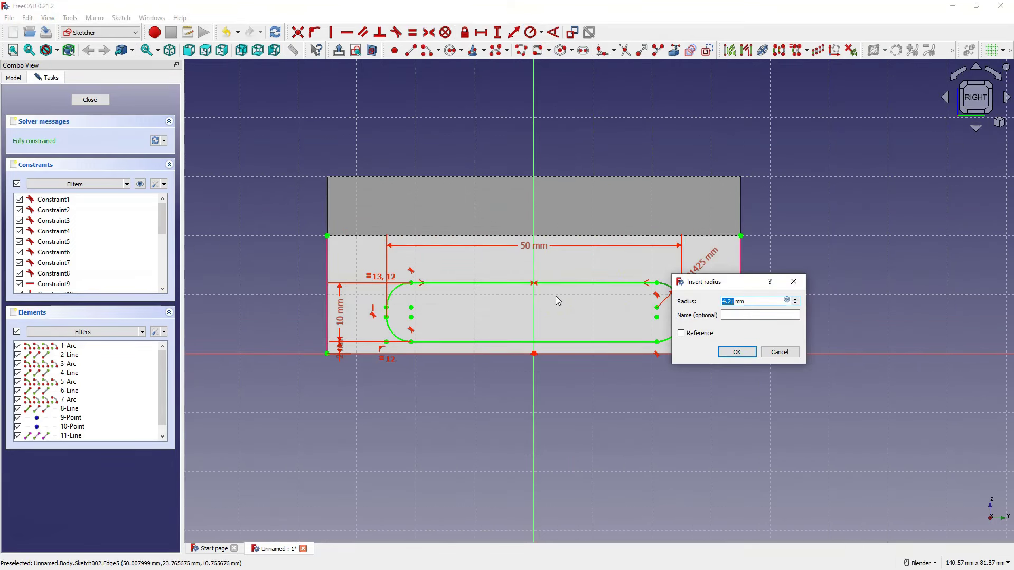
pyautogui.write('4')
pyautogui.press('Return')
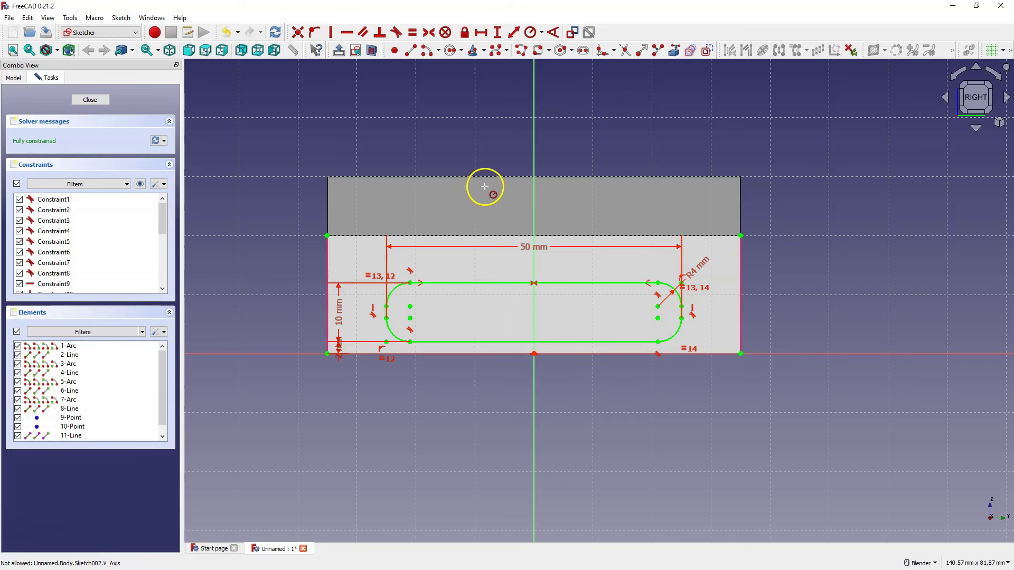
# Close the slot sketch and pocket it into the chamfer face as Pocket001
pyautogui.click(90, 99)
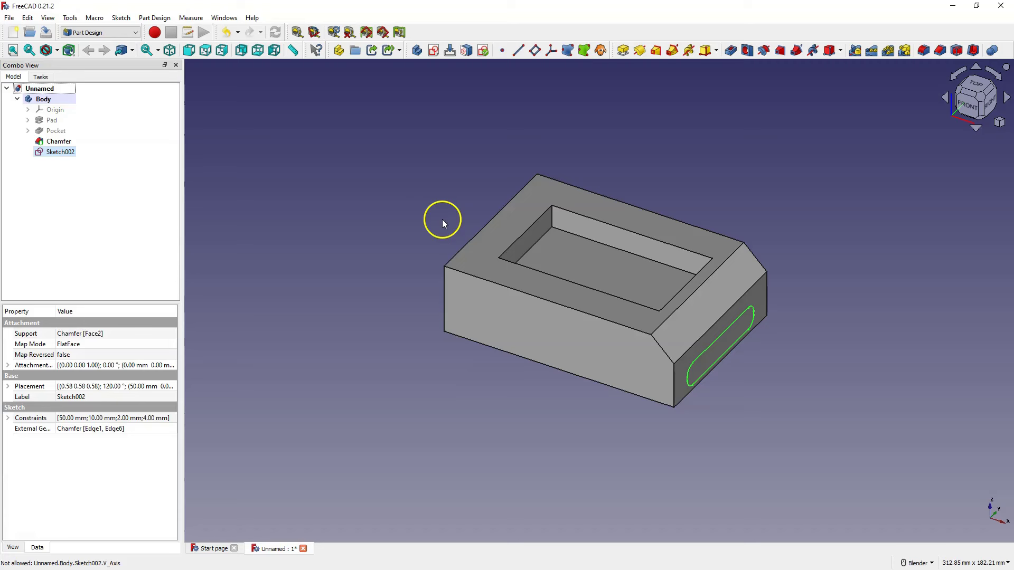
pyautogui.click(731, 51)
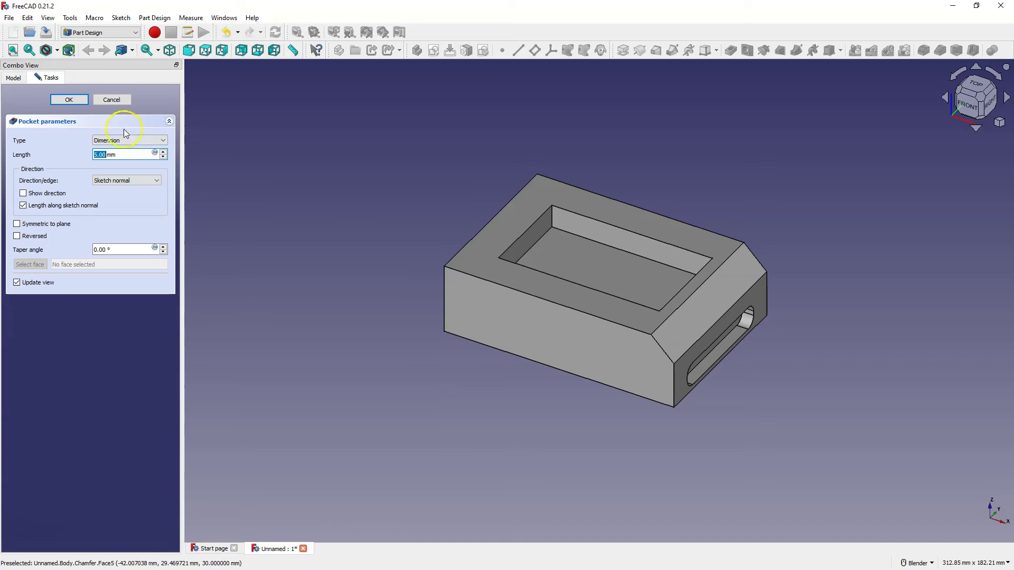
pyautogui.click(69, 100)
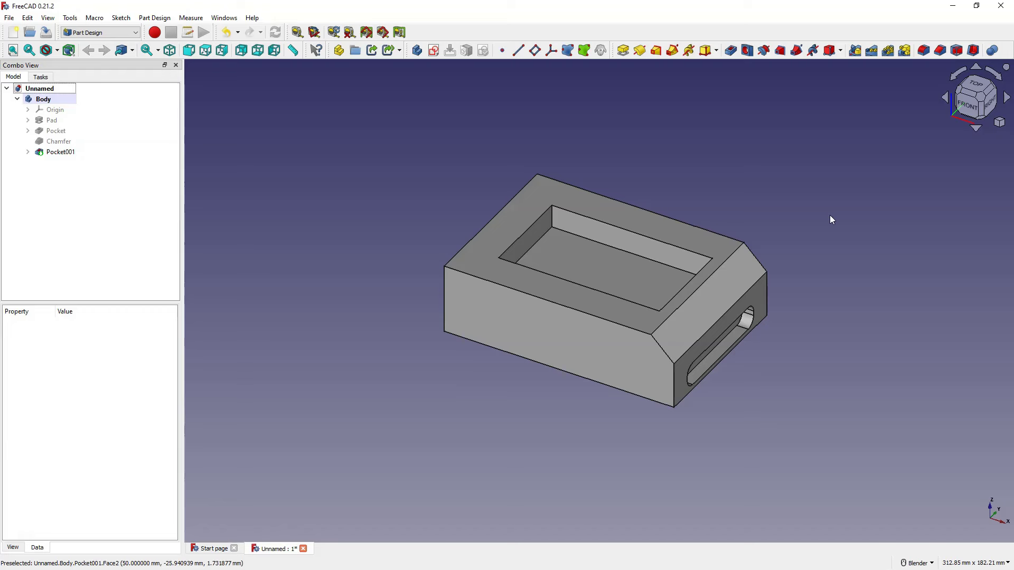
pyautogui.click(720, 289)
# Create Sketch003 on the chamfer face, linking its top and bottom edges as external geometry
pyautogui.click(688, 321)
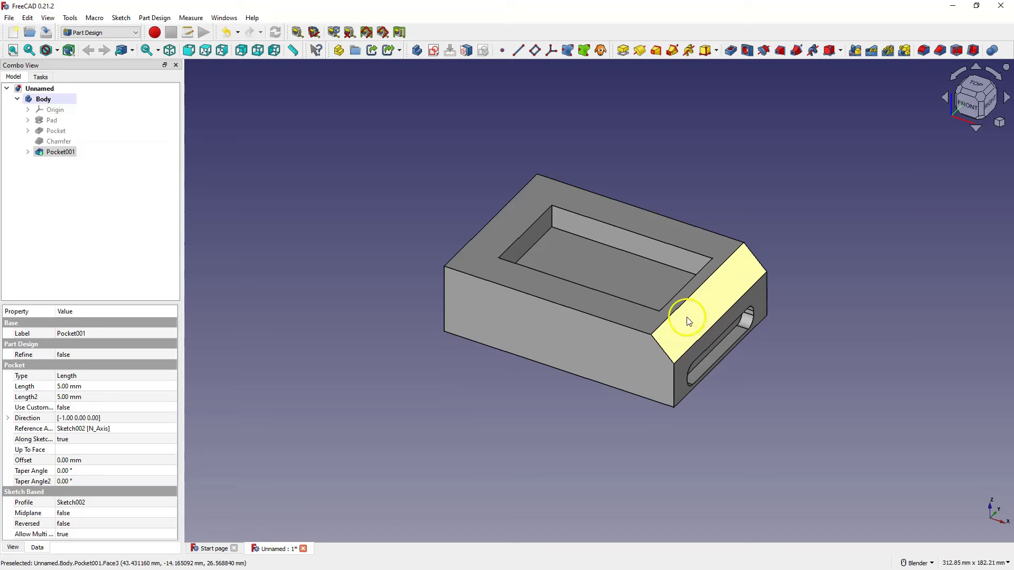
pyautogui.click(433, 51)
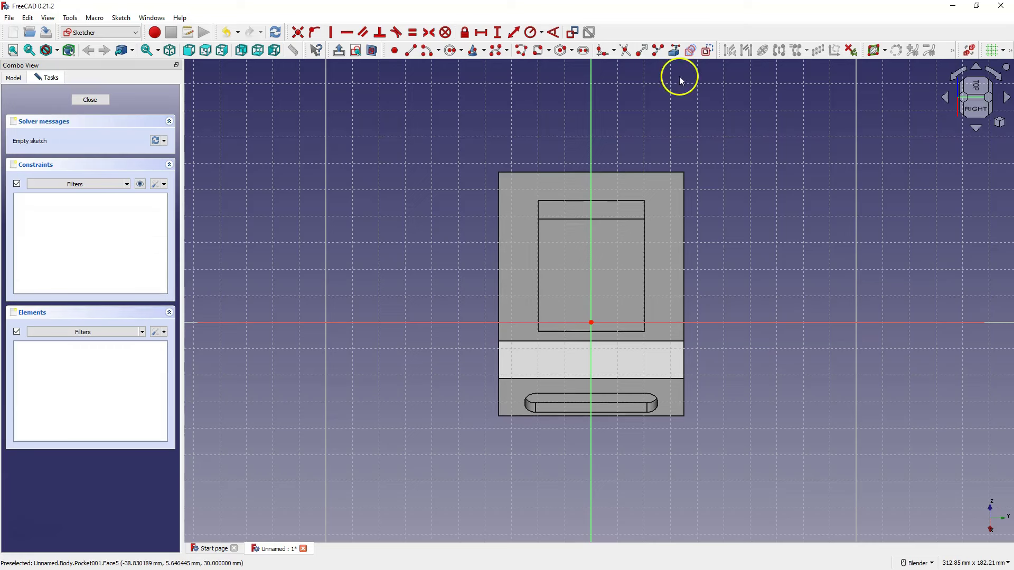
pyautogui.click(675, 51)
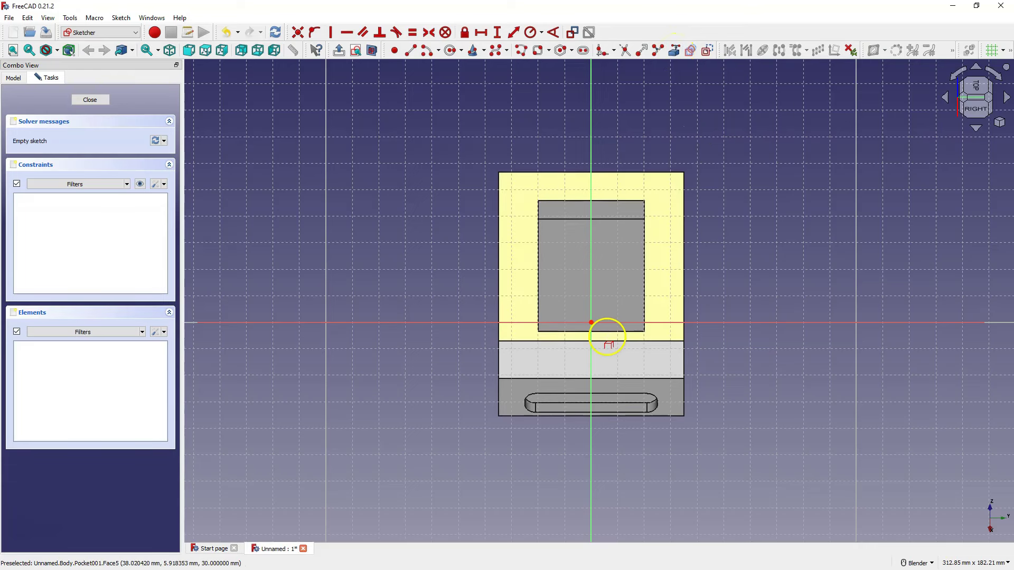
pyautogui.click(609, 341)
pyautogui.click(616, 379)
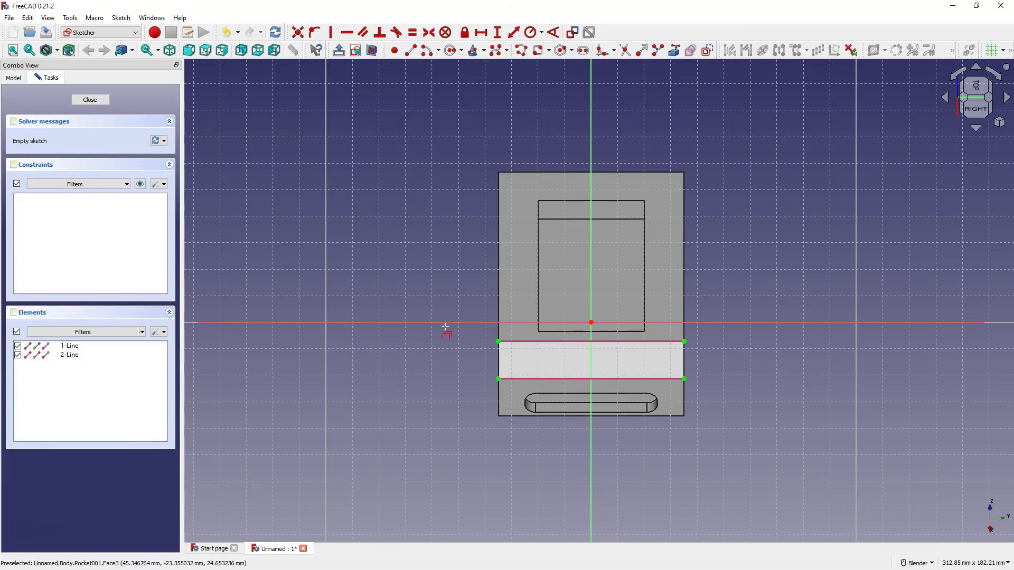
pyautogui.rightClick(458, 256)
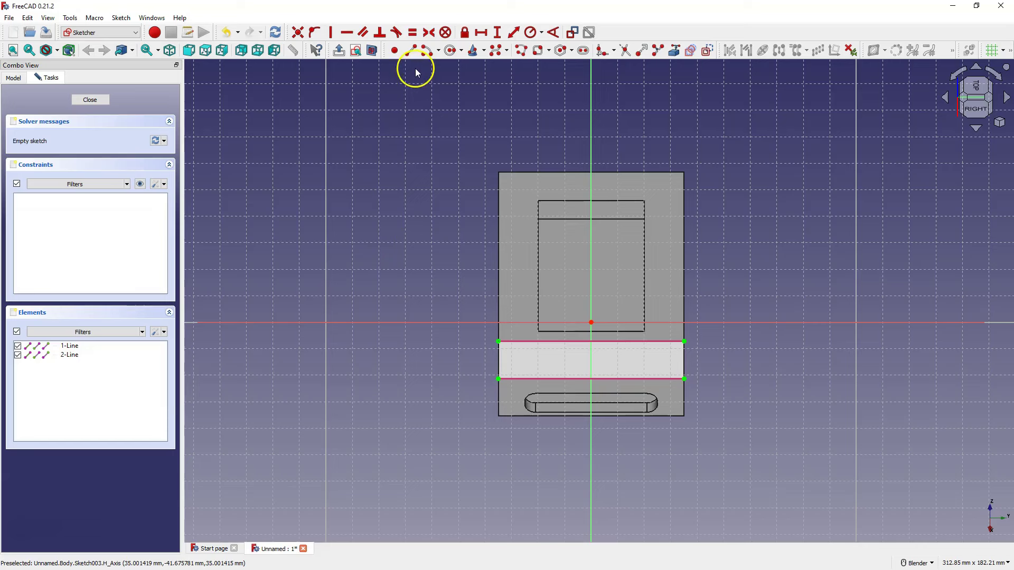
# Draw a horizontal line across the chamfer band and turn it into construction geometry
pyautogui.click(410, 50)
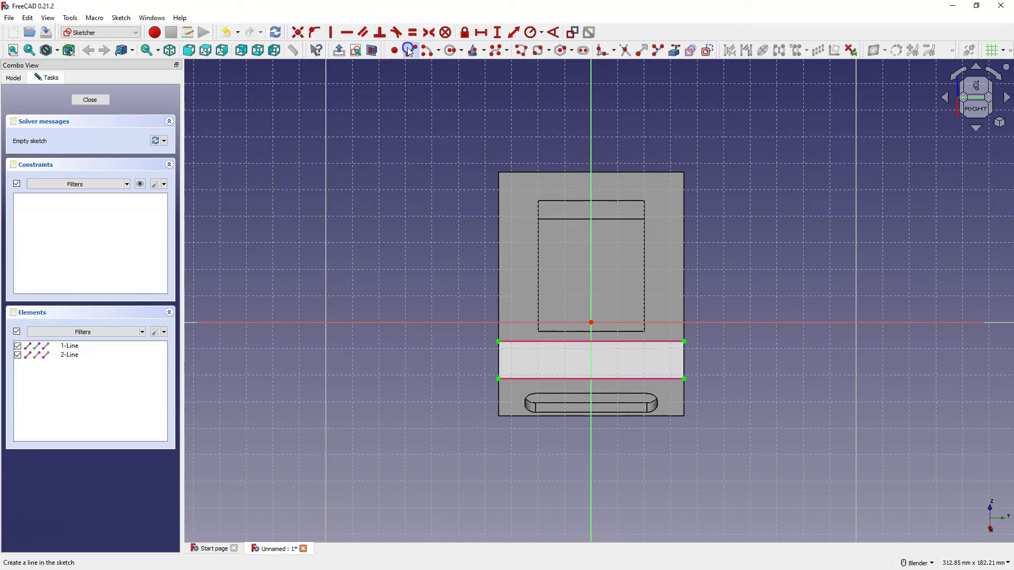
pyautogui.click(507, 360)
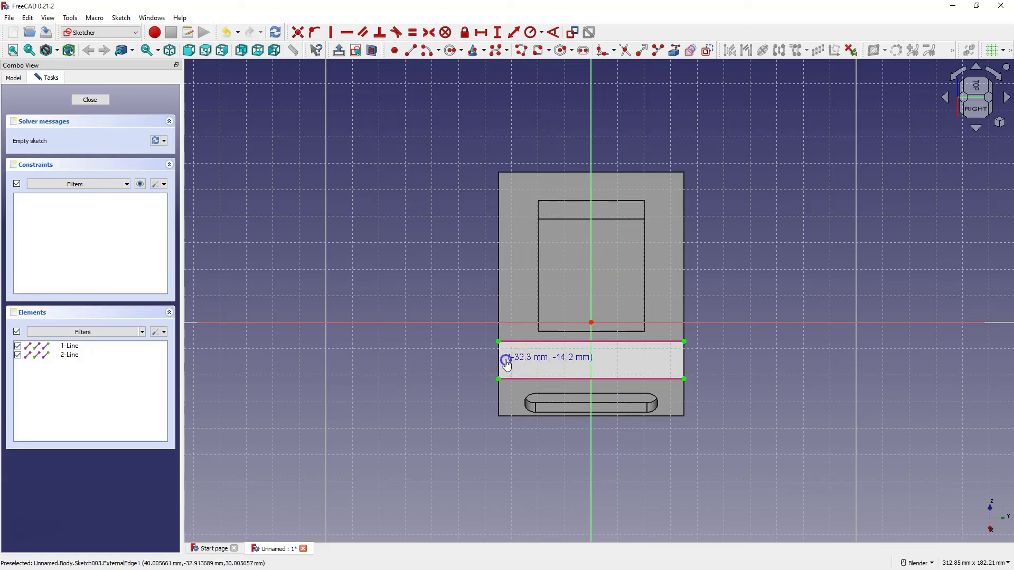
pyautogui.click(665, 360)
pyautogui.rightClick(437, 303)
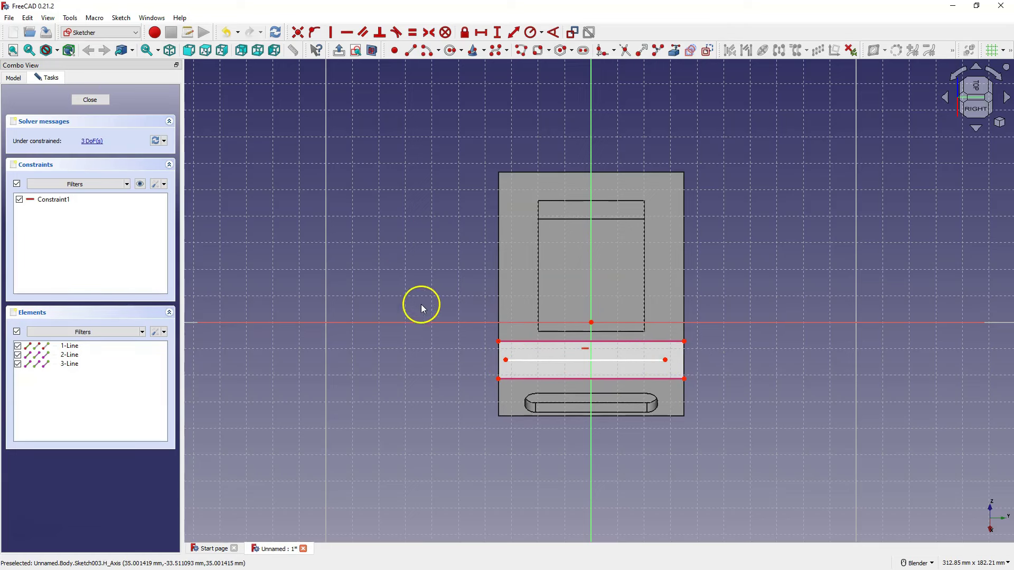
pyautogui.click(542, 364)
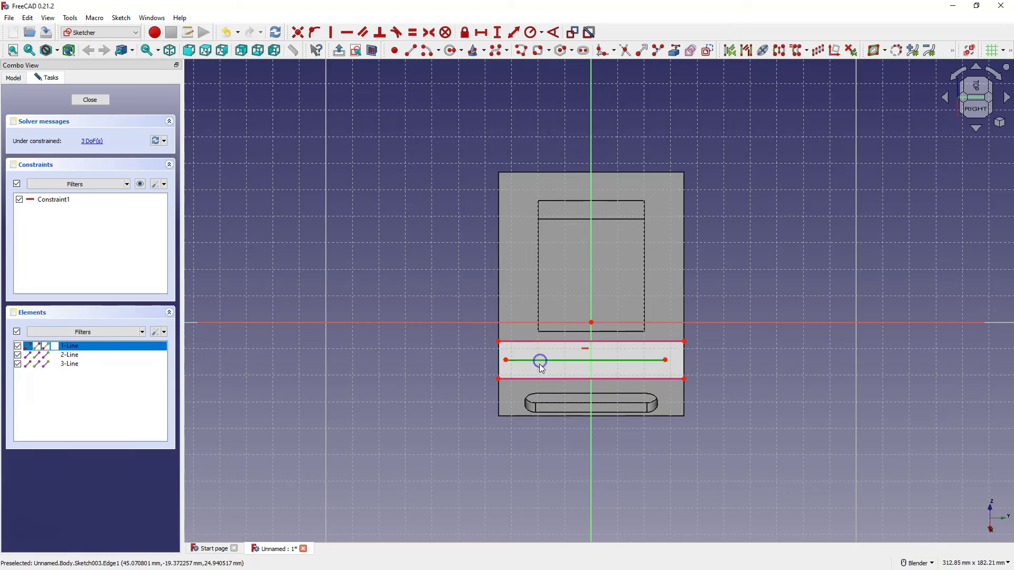
pyautogui.click(707, 50)
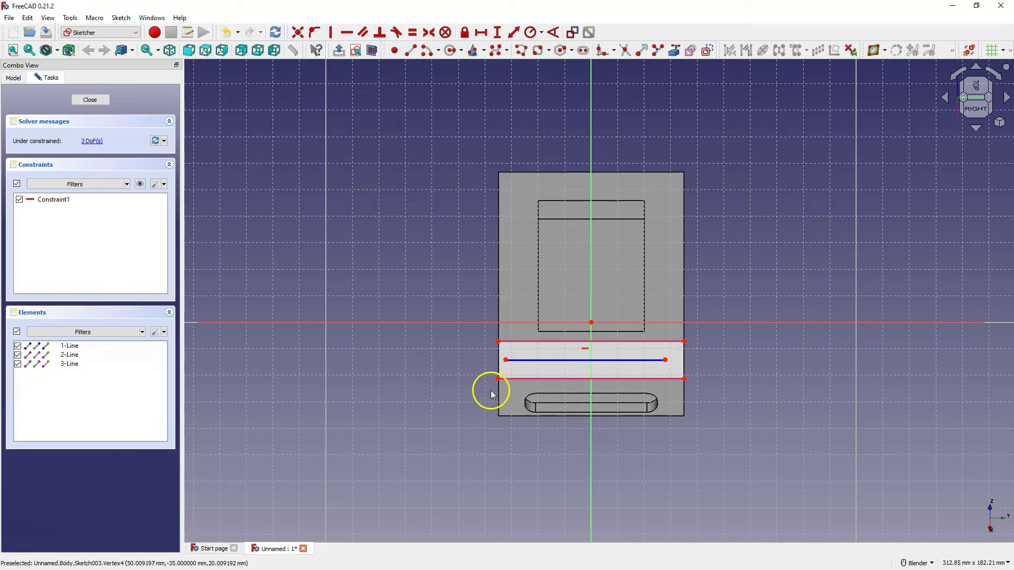
# Centre the line's left end between the left corners and align its right end vertically with the top-right corner
pyautogui.click(498, 379)
pyautogui.click(498, 342)
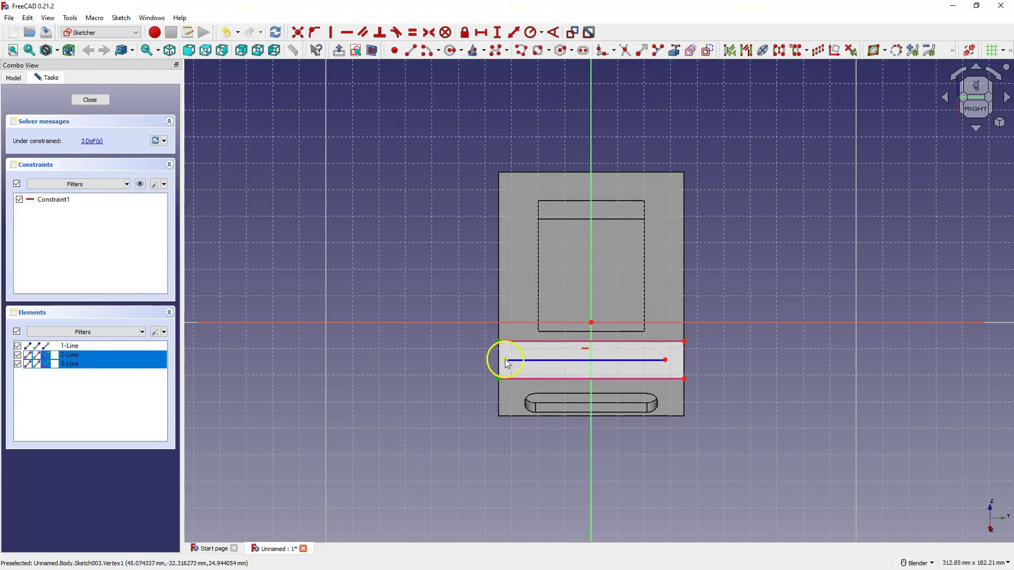
pyautogui.click(505, 360)
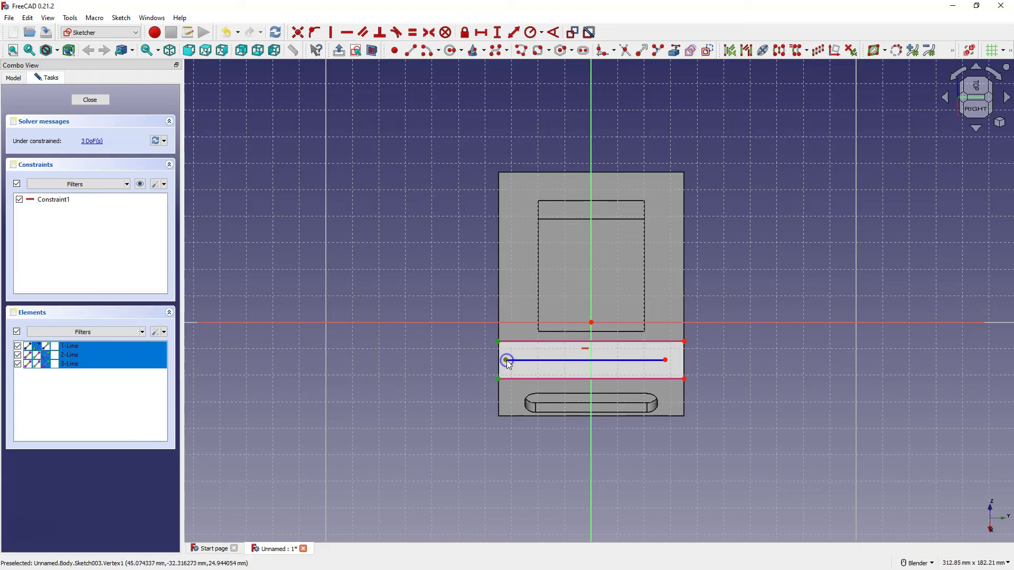
pyautogui.click(429, 34)
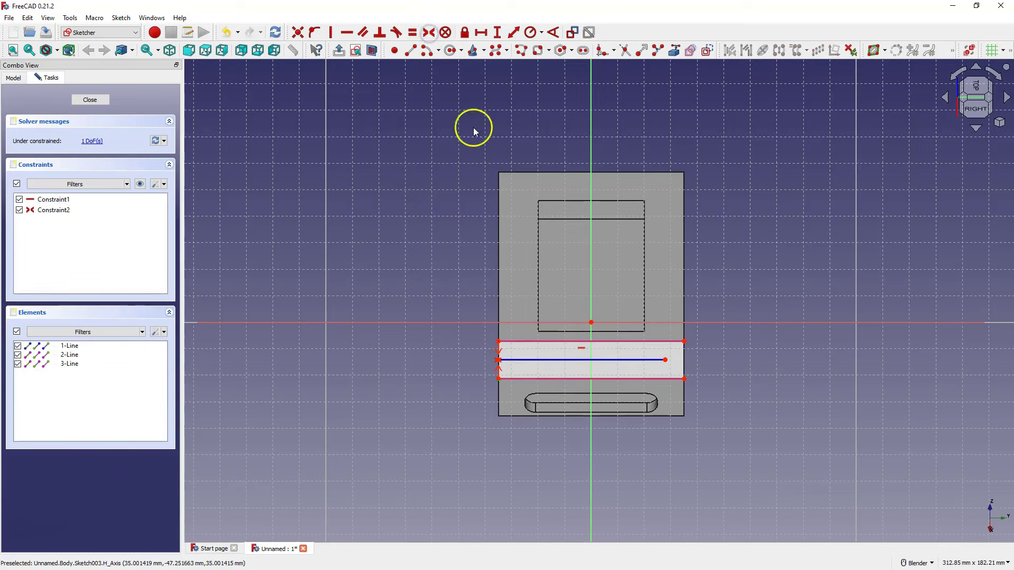
pyautogui.click(665, 360)
pyautogui.click(685, 341)
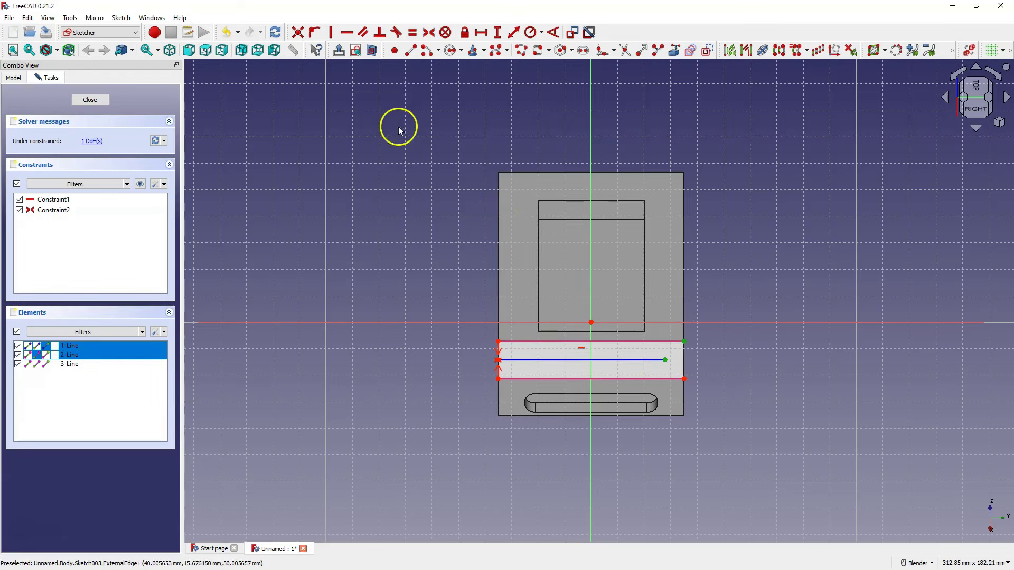
pyautogui.click(333, 34)
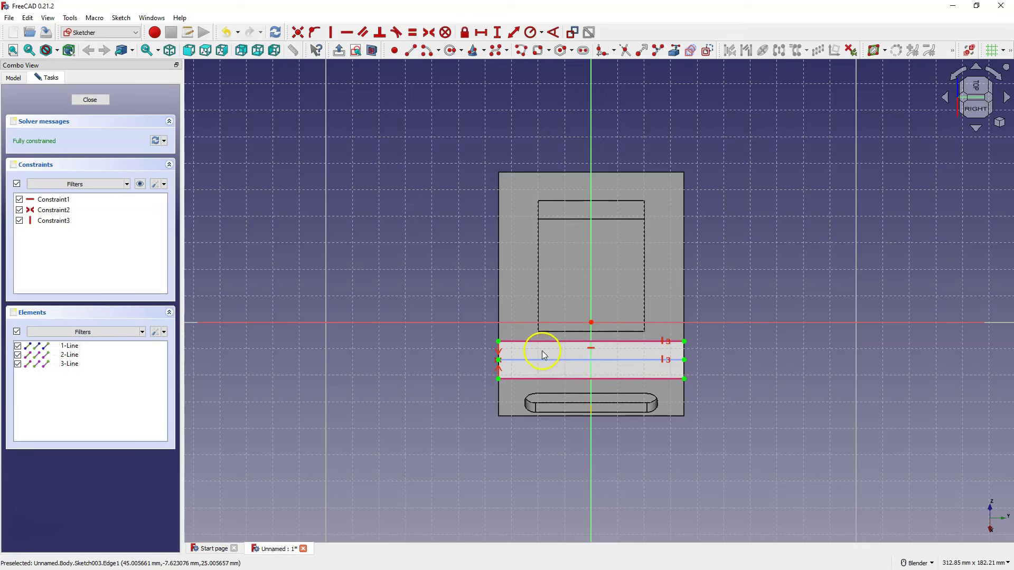
pyautogui.click(451, 50)
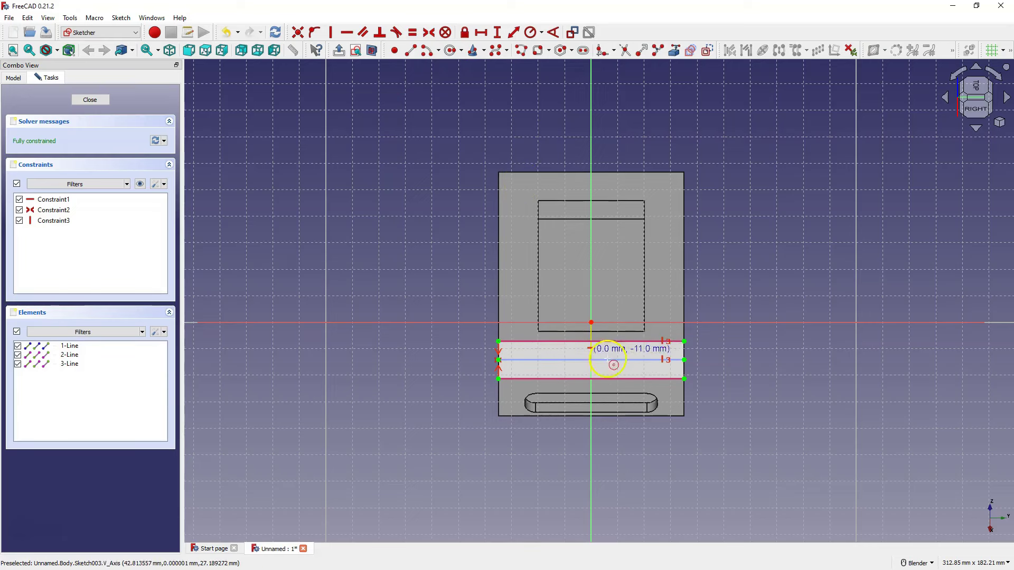
# Place a circle centred on the middle construction line
pyautogui.click(551, 364)
pyautogui.click(548, 363)
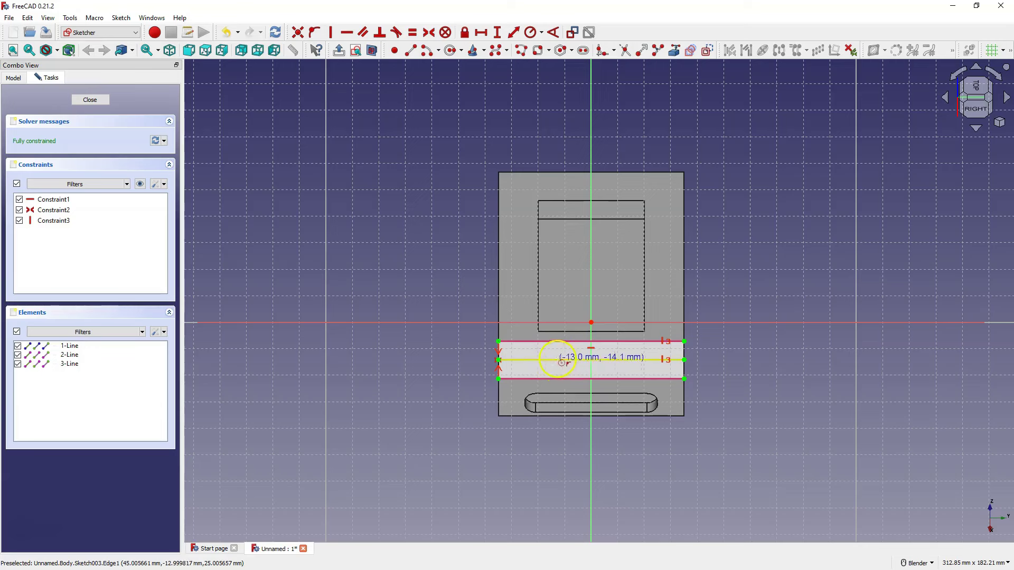
pyautogui.click(552, 362)
pyautogui.click(558, 360)
pyautogui.click(561, 368)
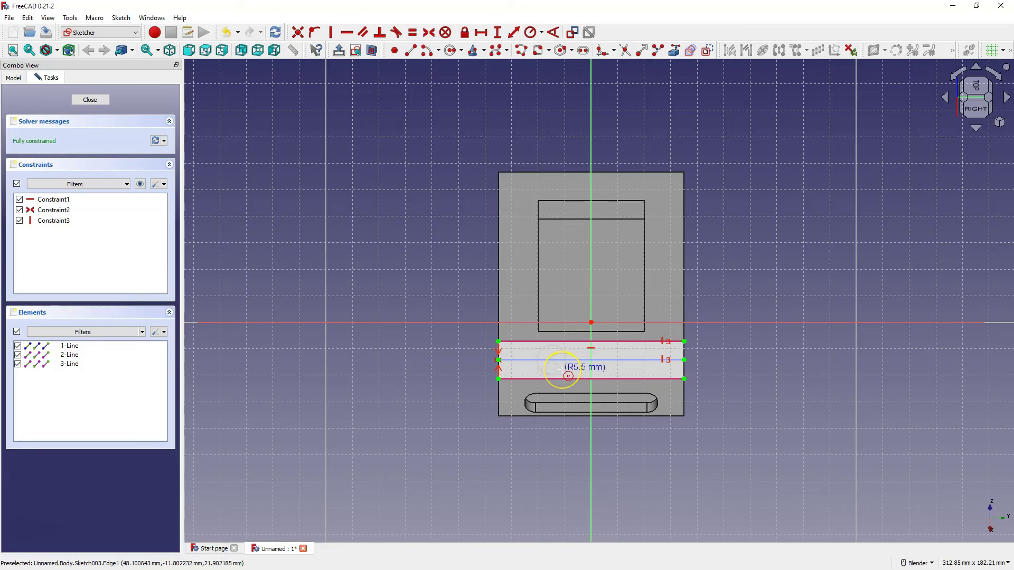
pyautogui.click(554, 362)
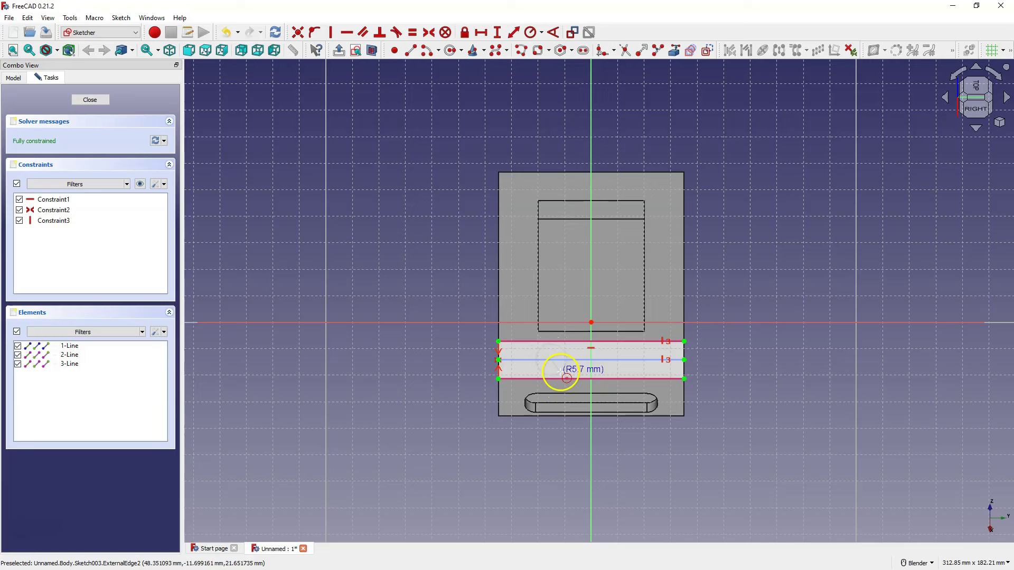
pyautogui.click(561, 372)
# Toggle automatic constraints and draw a second ~4 mm radius circle on the middle line, further right
pyautogui.click(164, 185)
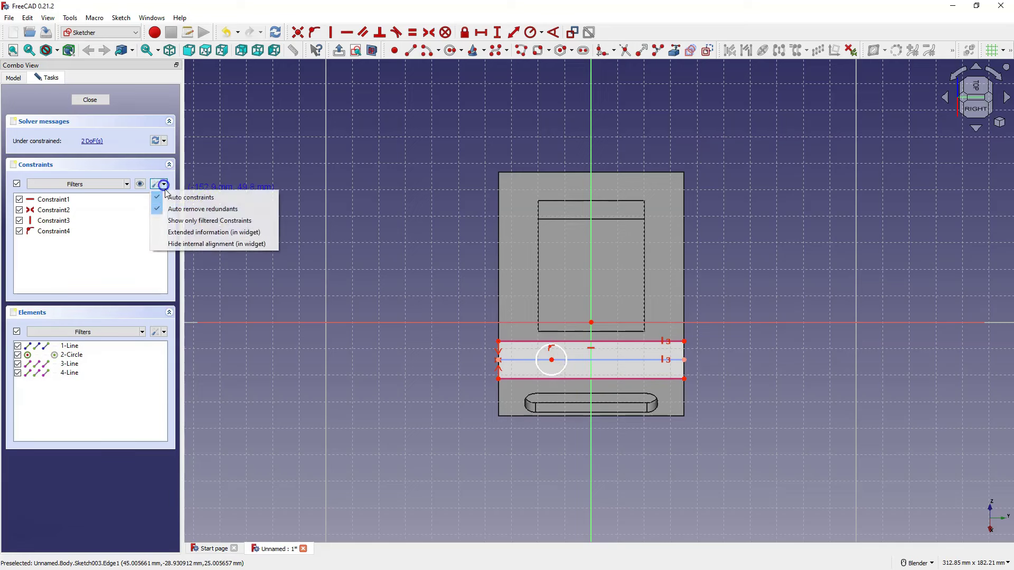
pyautogui.click(213, 199)
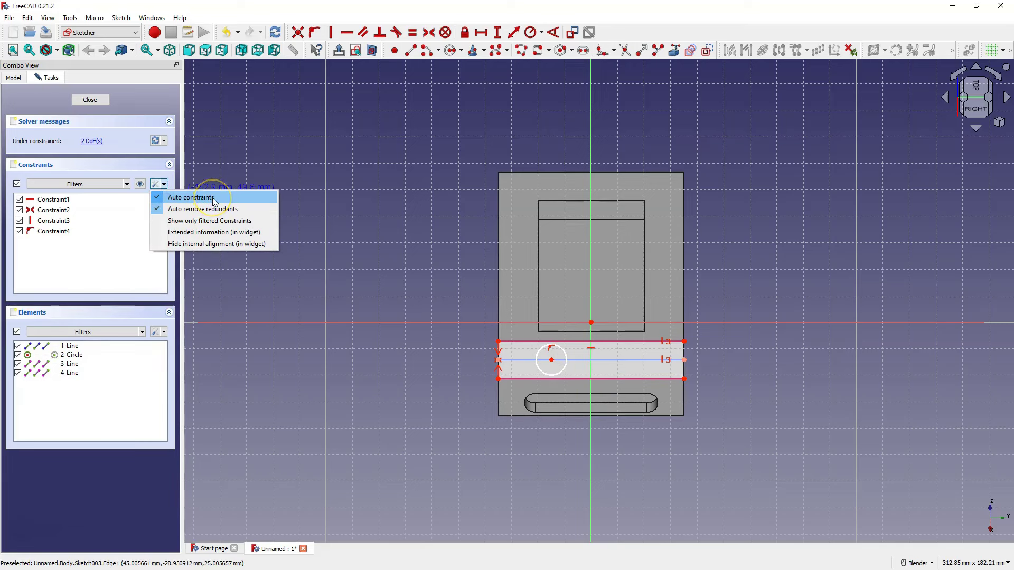
pyautogui.click(206, 198)
pyautogui.click(206, 198)
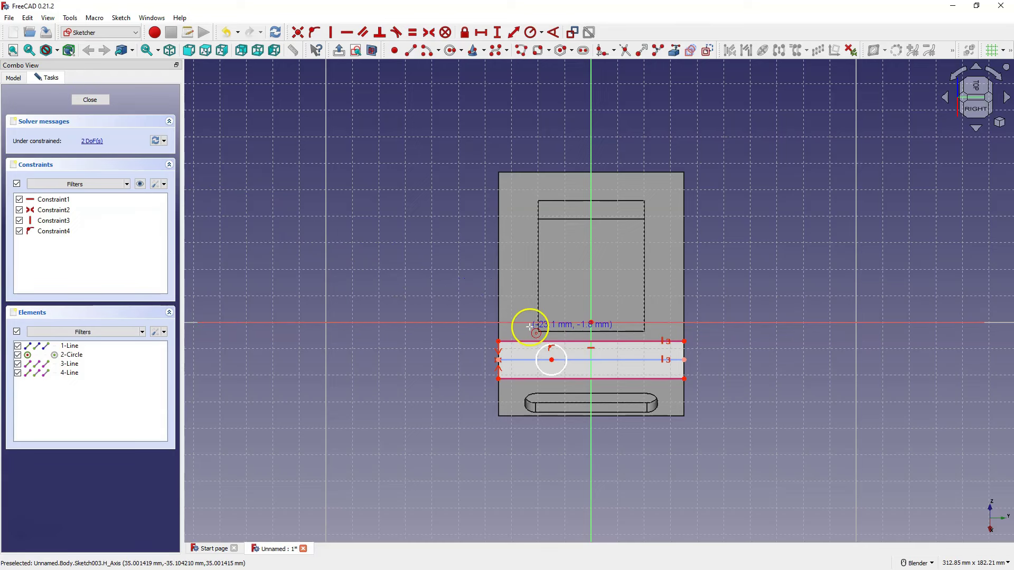
pyautogui.click(633, 364)
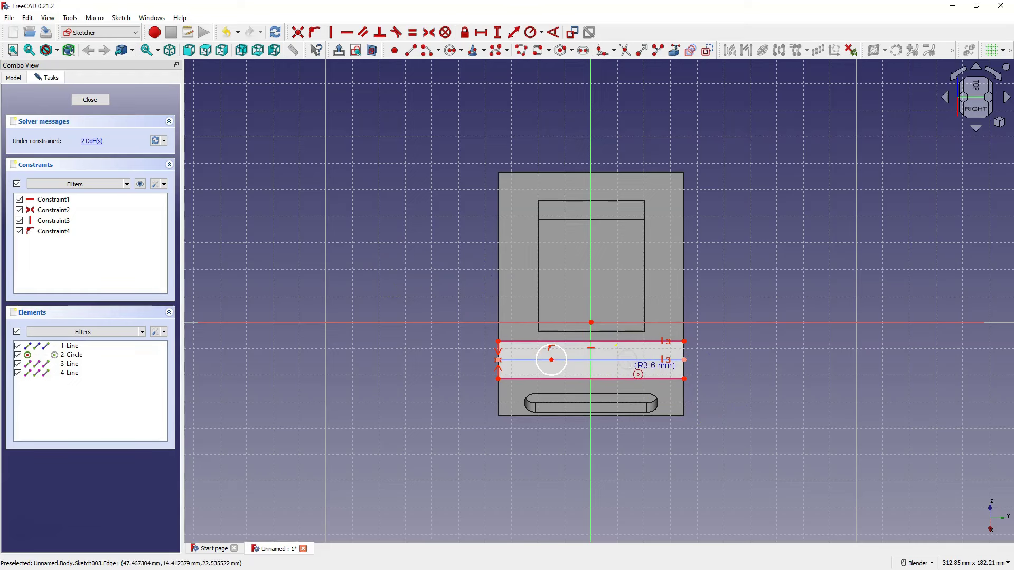
pyautogui.click(633, 370)
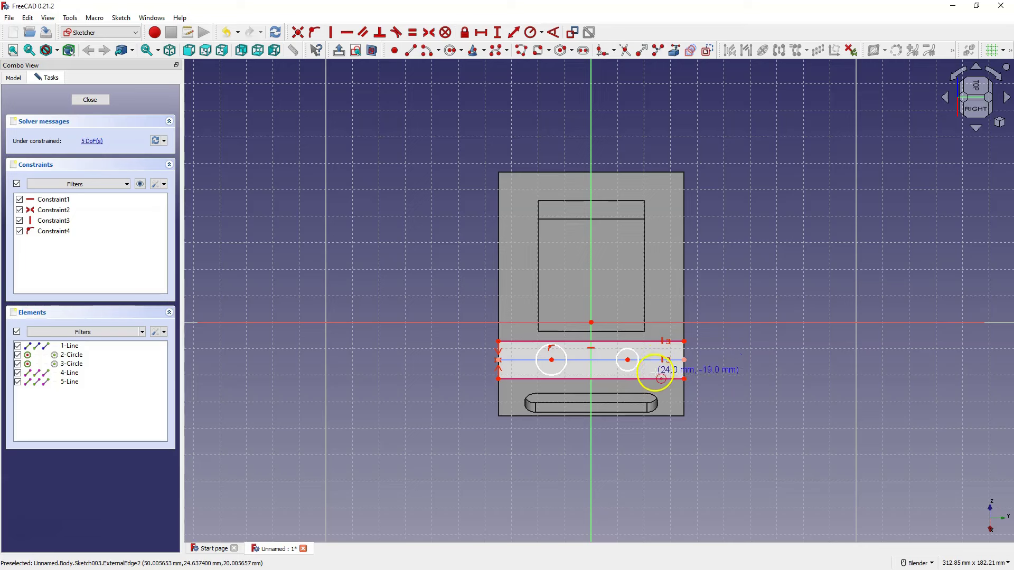
pyautogui.rightClick(702, 385)
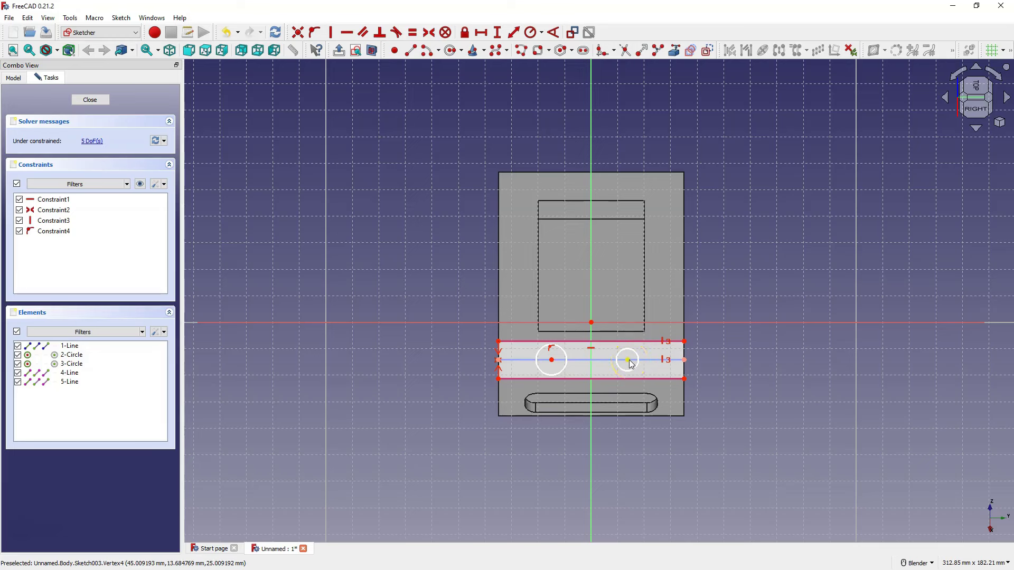
# Lock the right circle's centre onto the middle line and slide it toward the right end
pyautogui.moveTo(631, 364)
pyautogui.mouseDown()
pyautogui.moveTo(643, 343)
pyautogui.moveTo(614, 360)
pyautogui.moveTo(632, 349)
pyautogui.mouseUp()
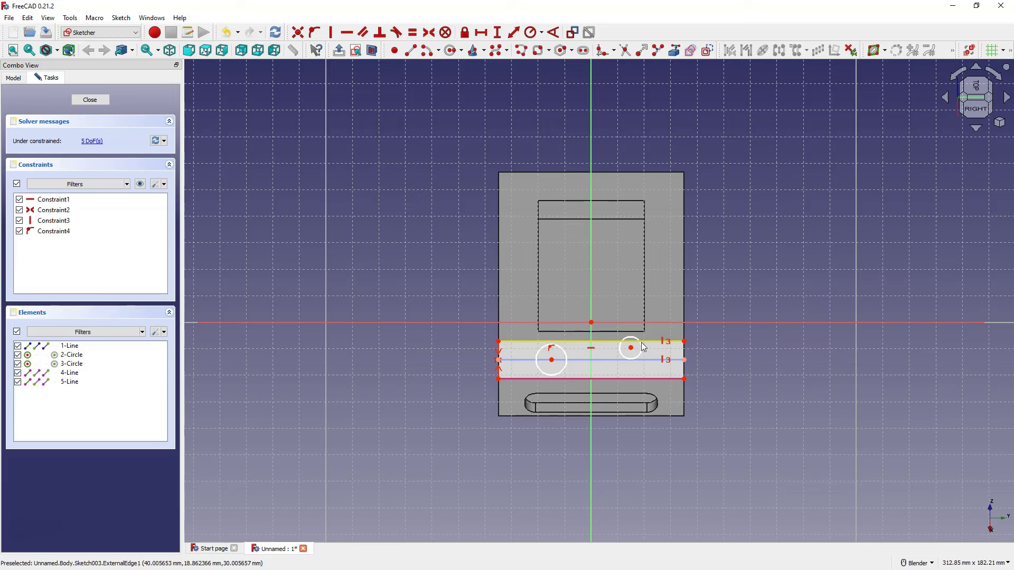
pyautogui.click(636, 353)
pyautogui.click(635, 350)
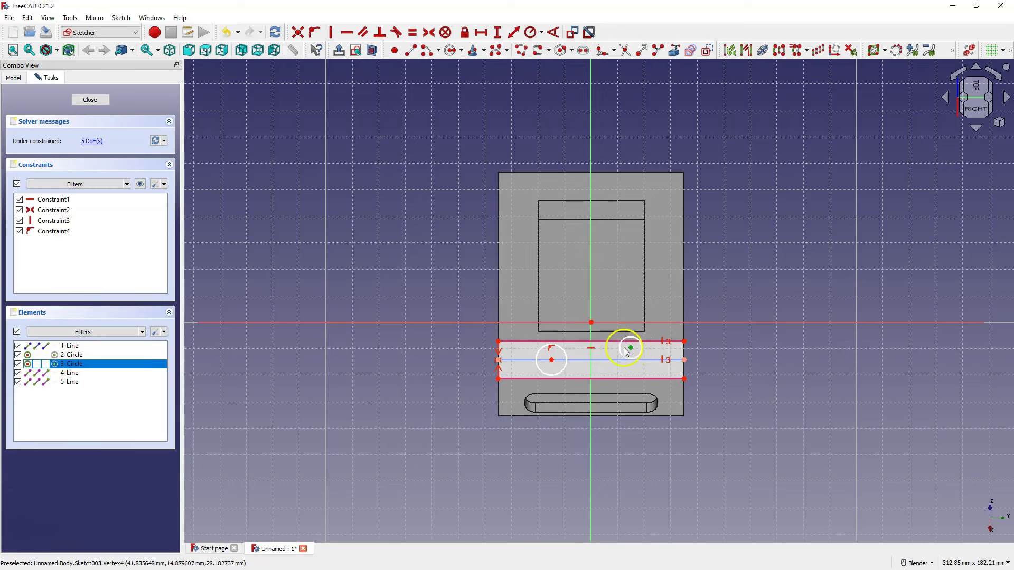
pyautogui.click(609, 362)
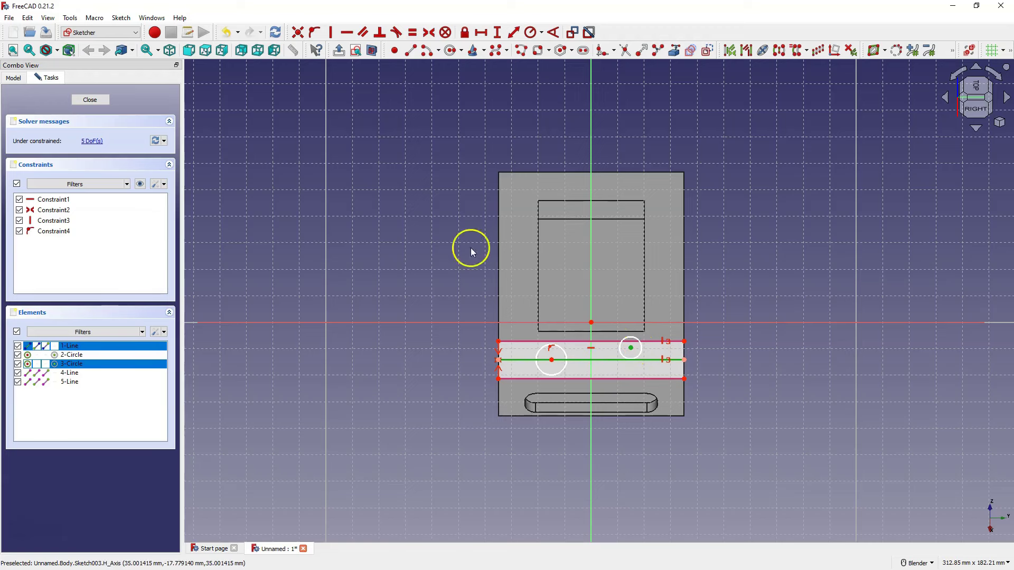
pyautogui.click(315, 33)
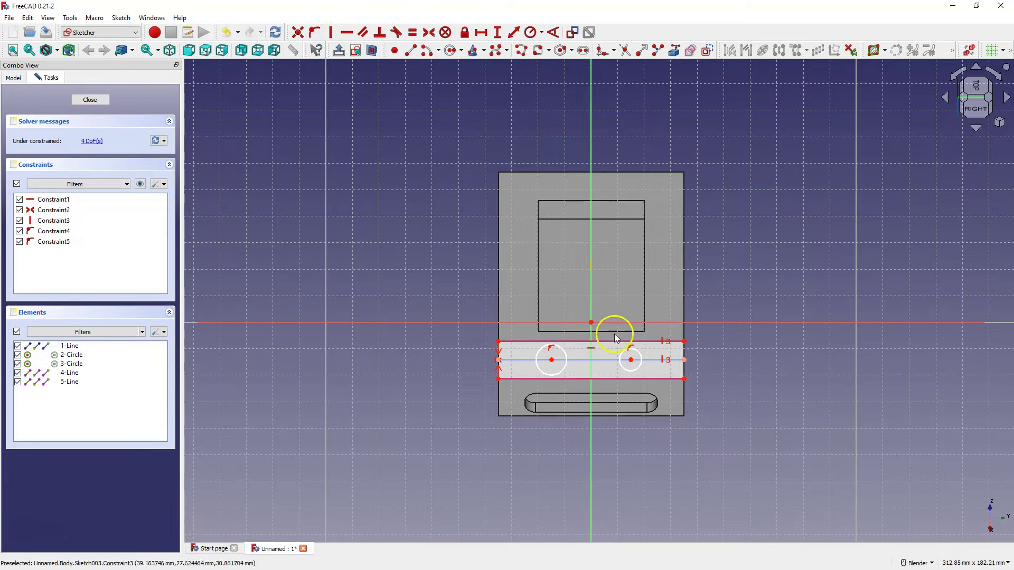
pyautogui.moveTo(631, 360); pyautogui.dragTo(652, 361)
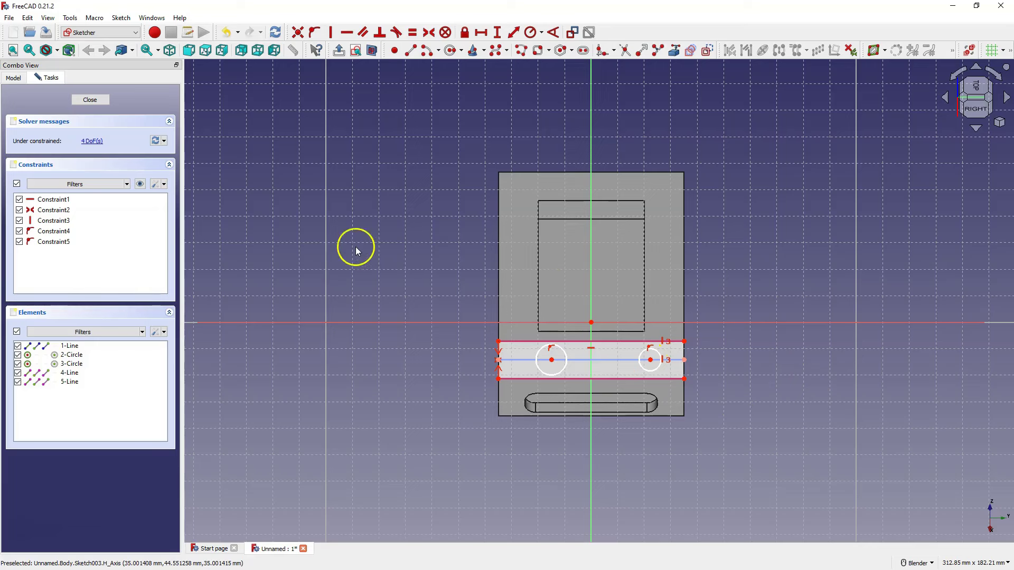
# Turn on automatic constraints in the sketch constraint settings
pyautogui.click(165, 185)
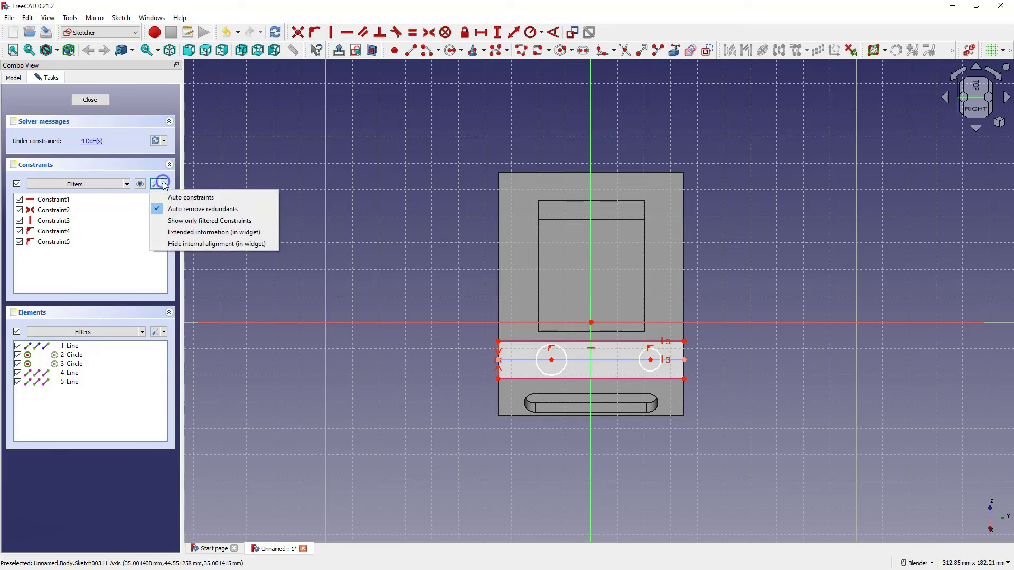
pyautogui.click(205, 200)
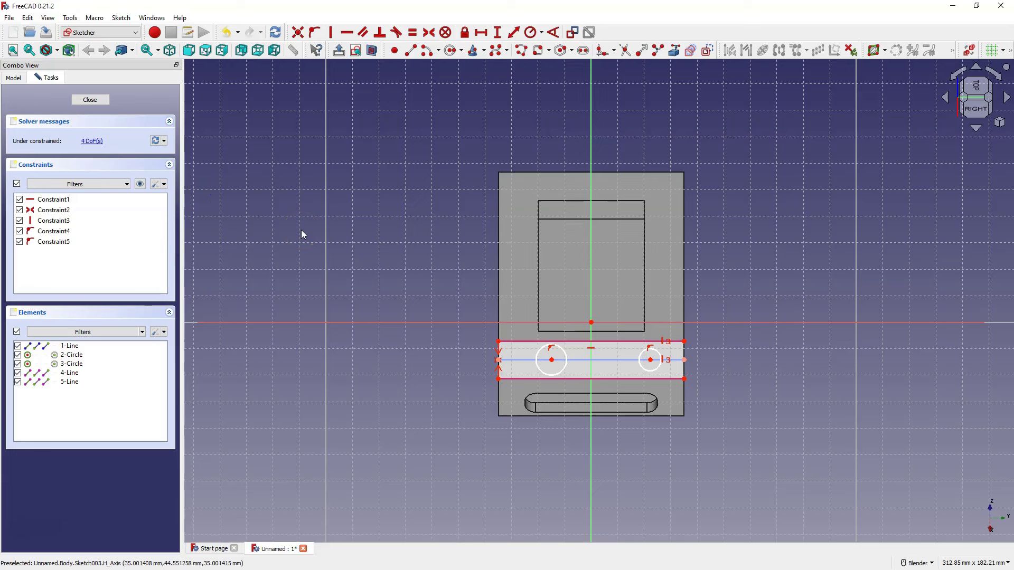
pyautogui.click(165, 185)
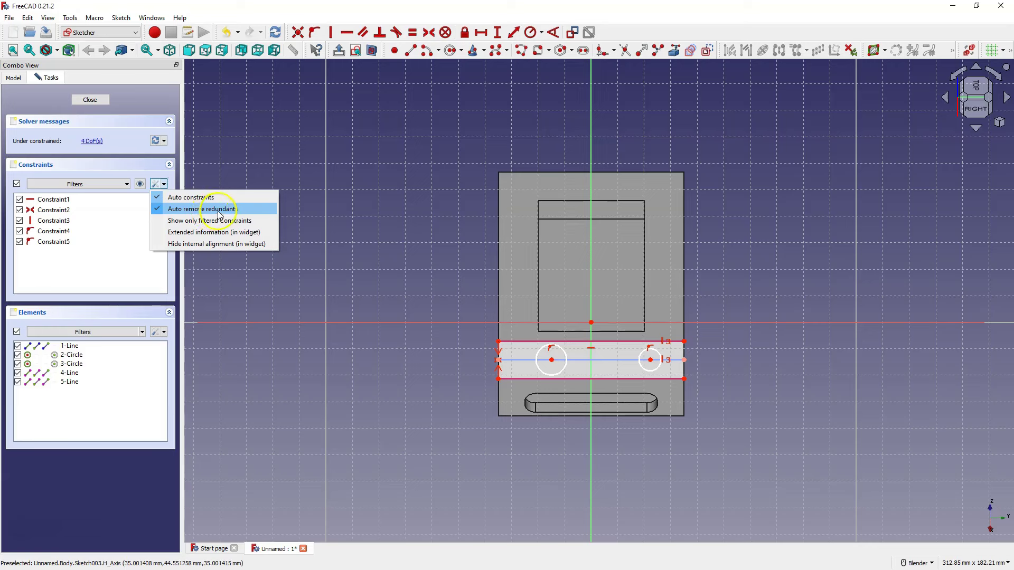
pyautogui.click(372, 222)
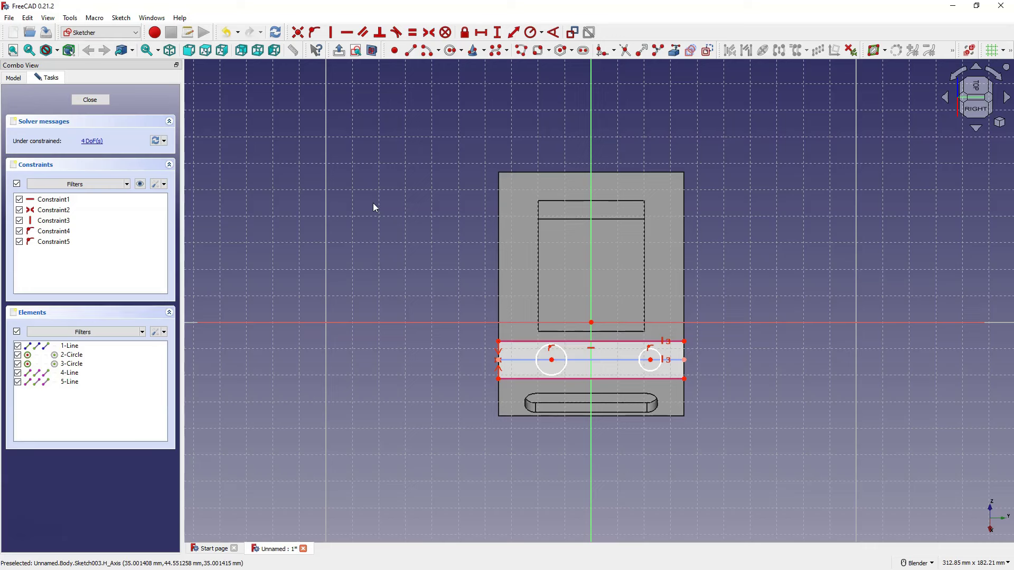
pyautogui.moveTo(594, 175)
pyautogui.mouseDown()
pyautogui.moveTo(600, 199)
pyautogui.moveTo(577, 191)
pyautogui.mouseUp()
# Give both the right and left circles a 10 mm diameter
pyautogui.click(542, 32)
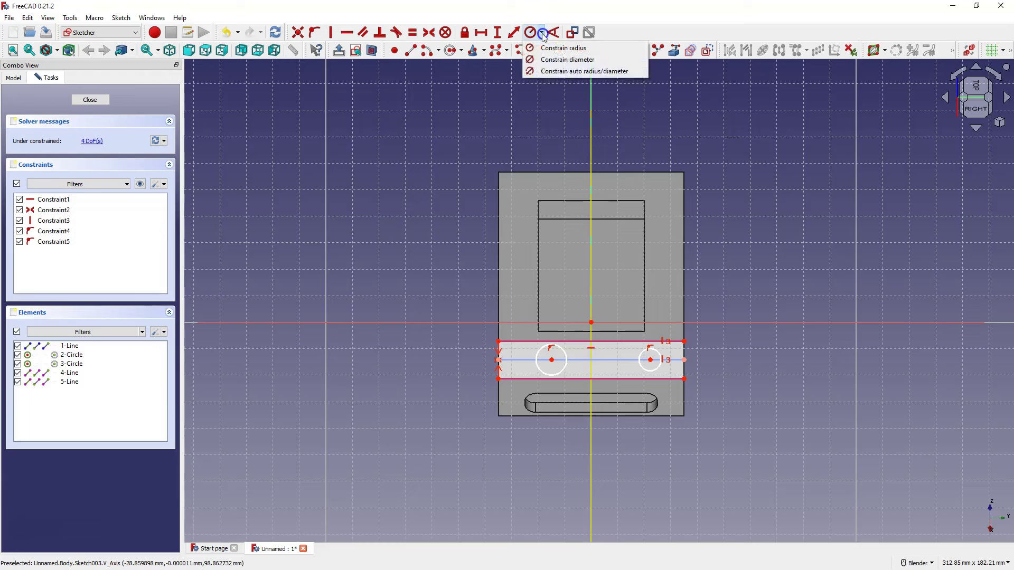
pyautogui.click(561, 61)
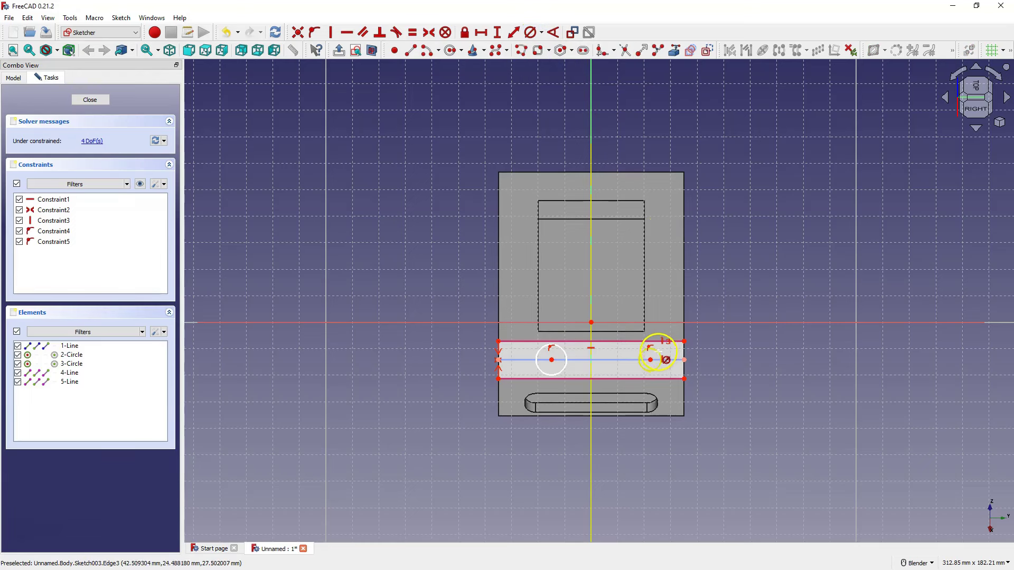
pyautogui.click(656, 352)
pyautogui.write('10')
pyautogui.press('Return')
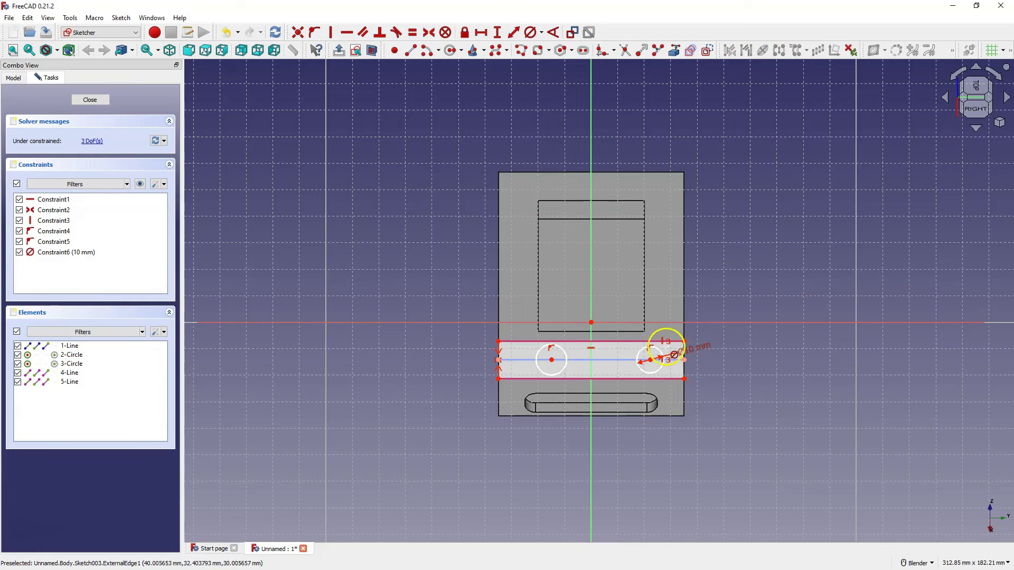
pyautogui.click(556, 346)
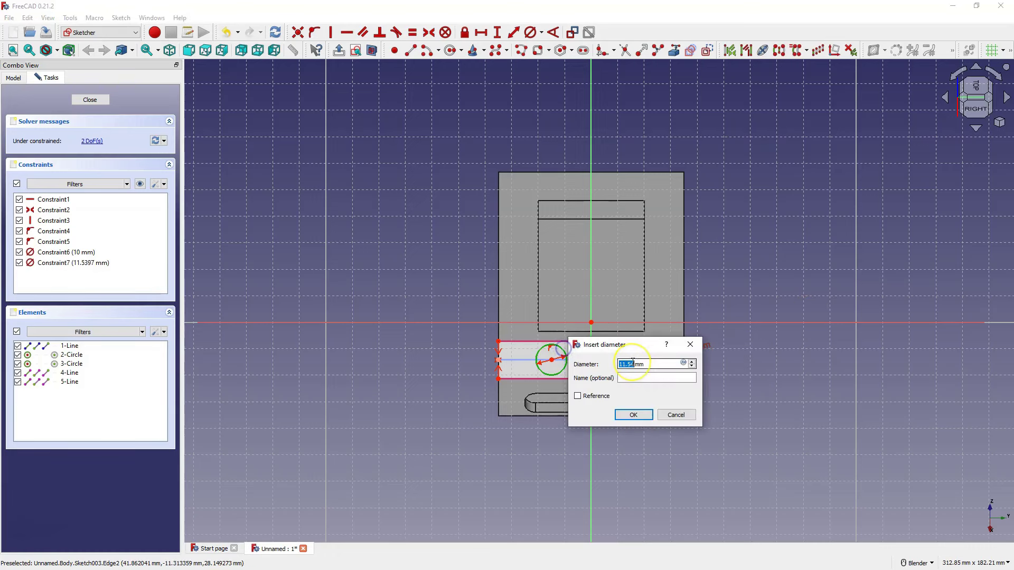
pyautogui.write('10')
pyautogui.press('Return')
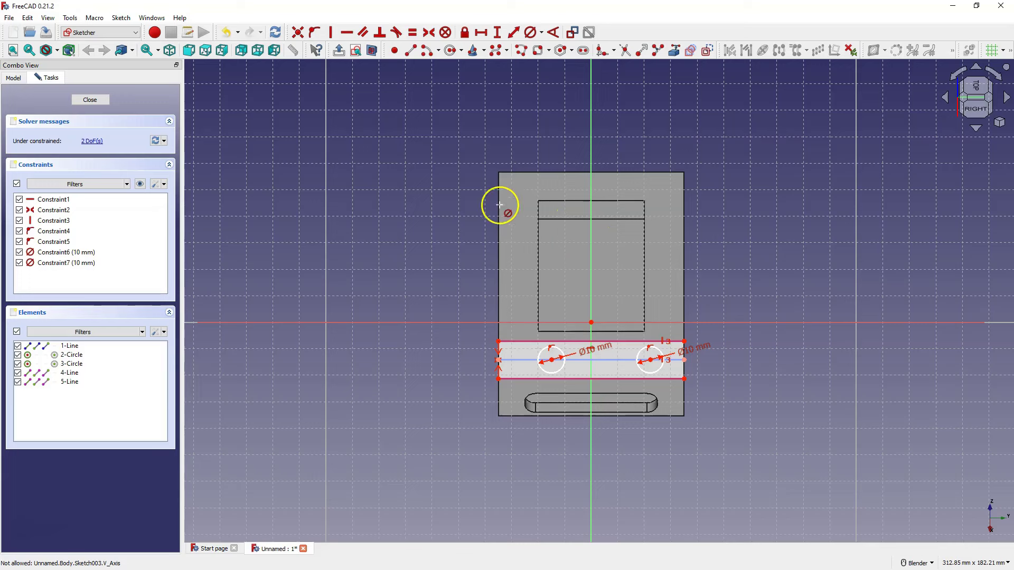
# Set a 30 mm horizontal distance between the two circle centres
pyautogui.click(482, 36)
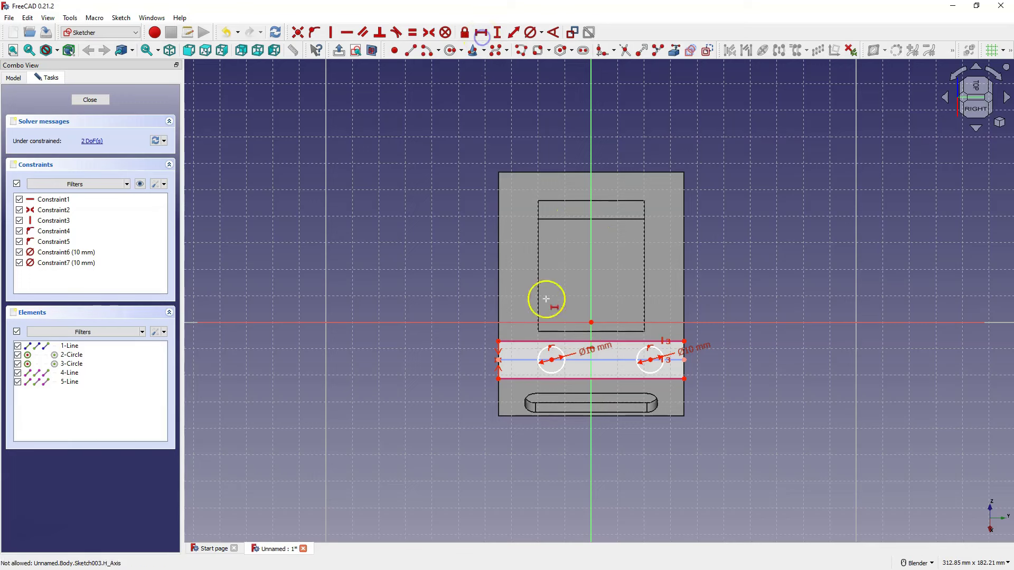
pyautogui.click(552, 360)
pyautogui.click(652, 359)
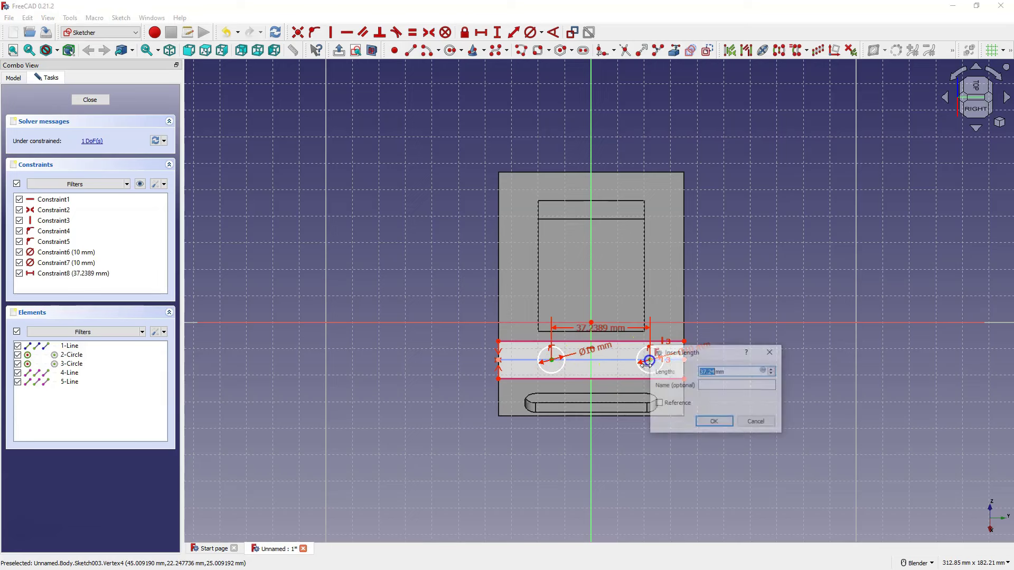
pyautogui.write('30')
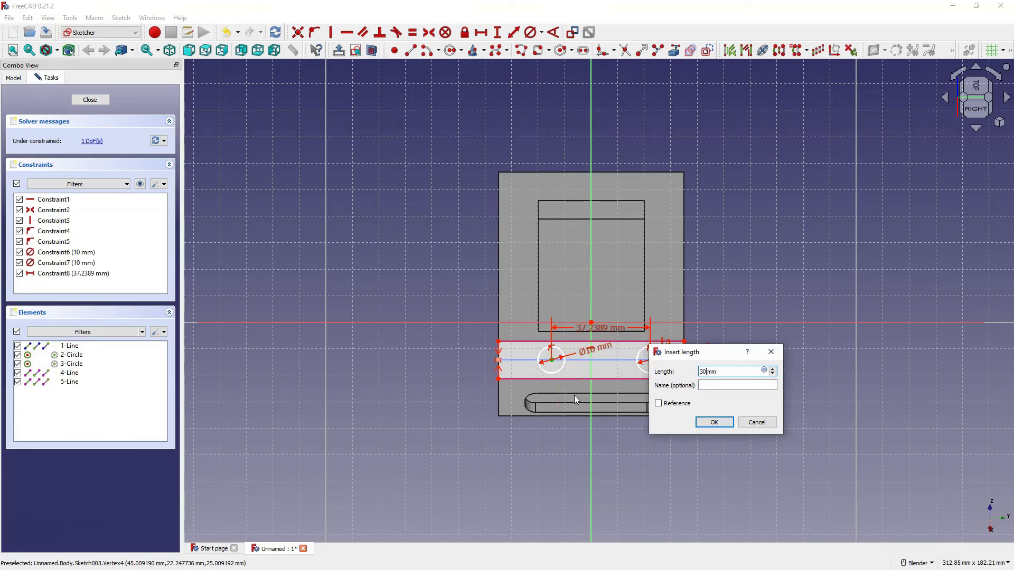
pyautogui.press('Return')
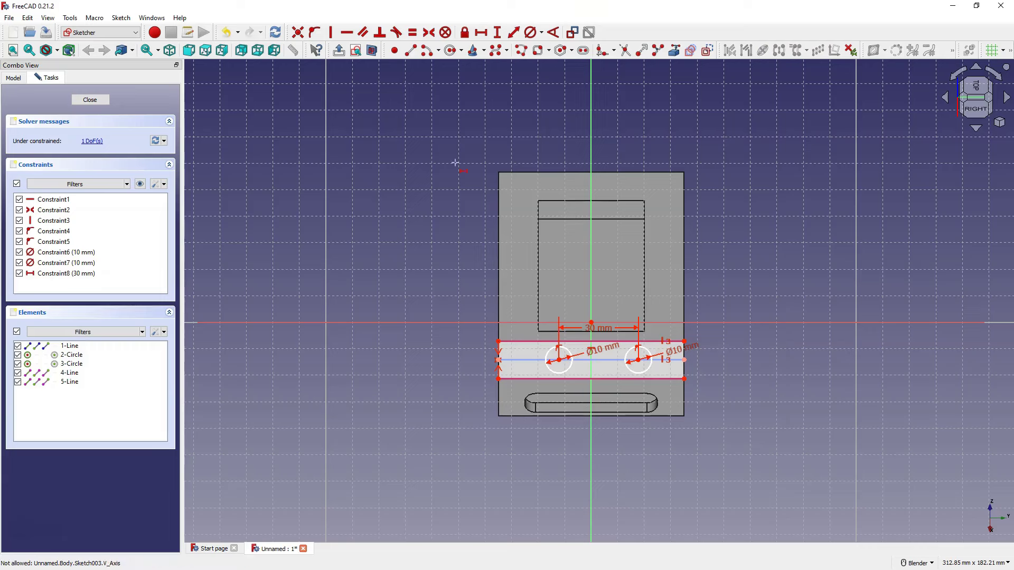
pyautogui.click(428, 32)
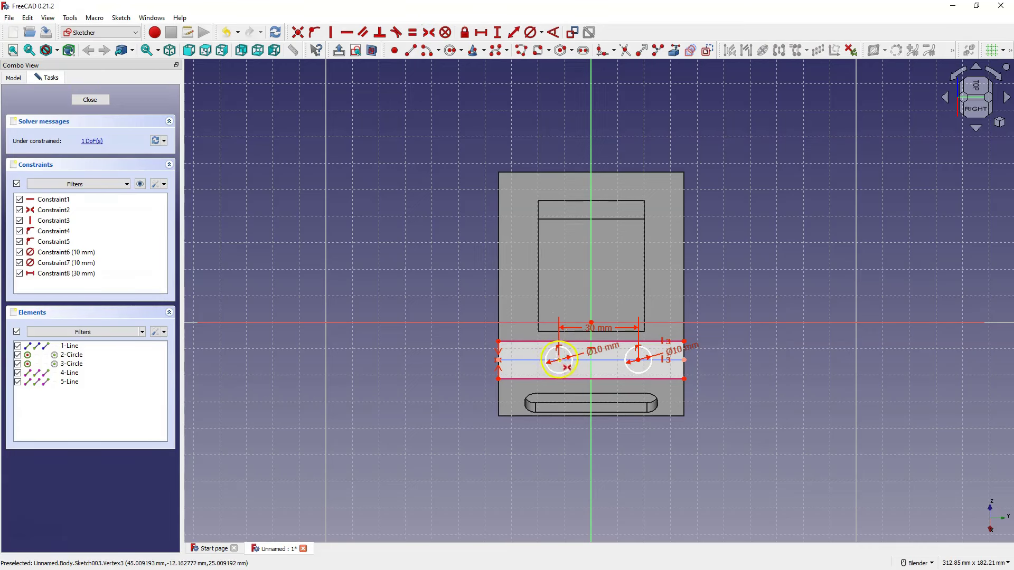
# Make both circle centres symmetric about the vertical axis and close Sketch003
pyautogui.click(560, 359)
pyautogui.click(639, 360)
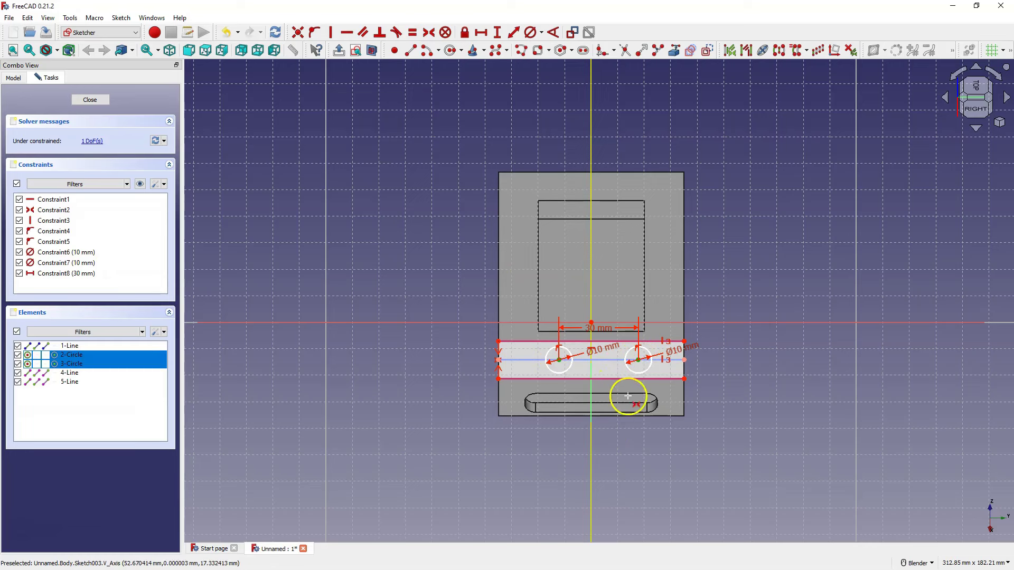
pyautogui.click(591, 389)
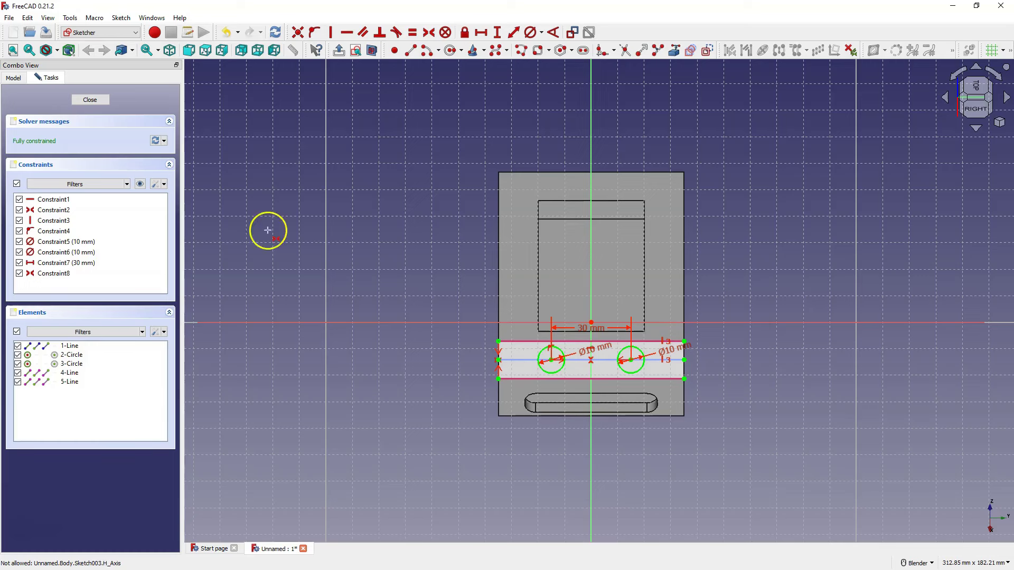
pyautogui.click(98, 99)
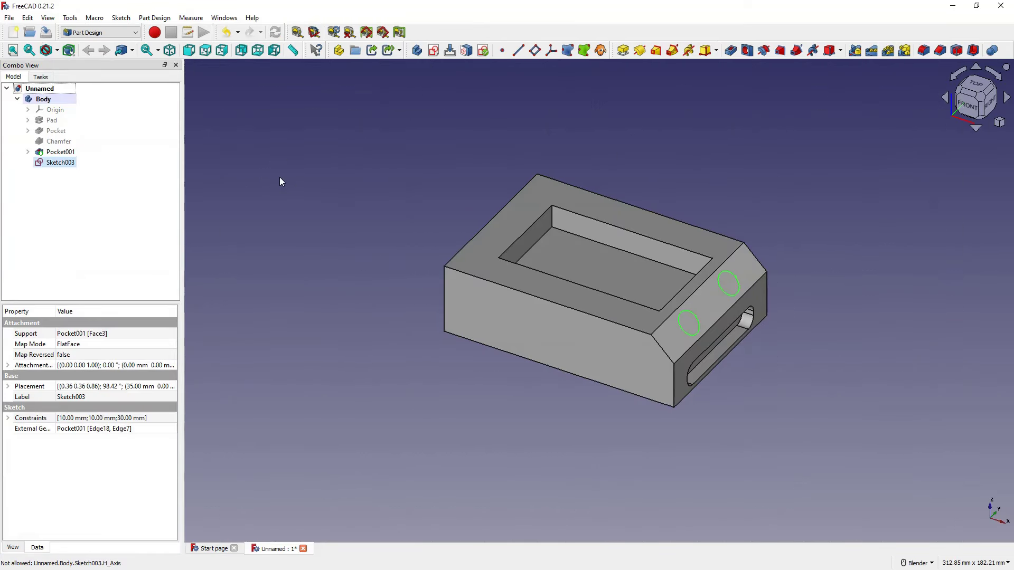
# Pocket Sketch003's two circles into the chamfer face as Pocket002 and orbit to view the holes
pyautogui.click(733, 53)
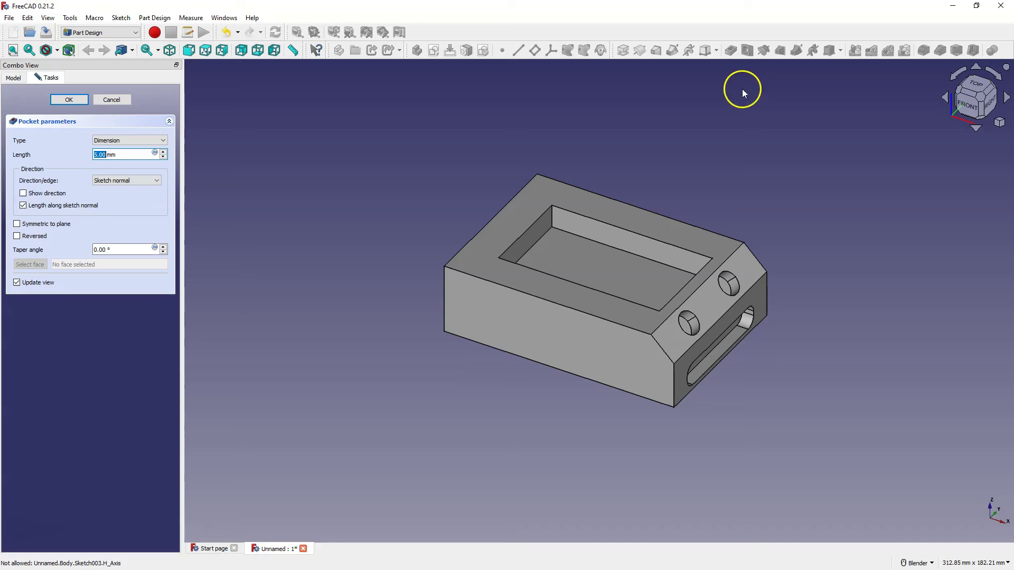
pyautogui.click(69, 101)
pyautogui.moveTo(731, 253); pyautogui.dragTo(738, 267, button='middle')
pyautogui.click(792, 219)
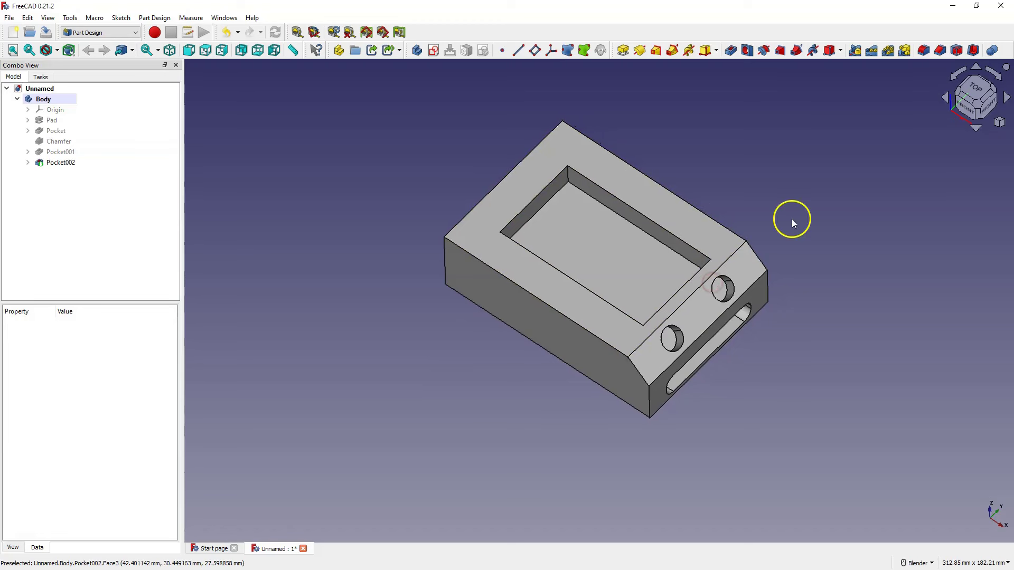